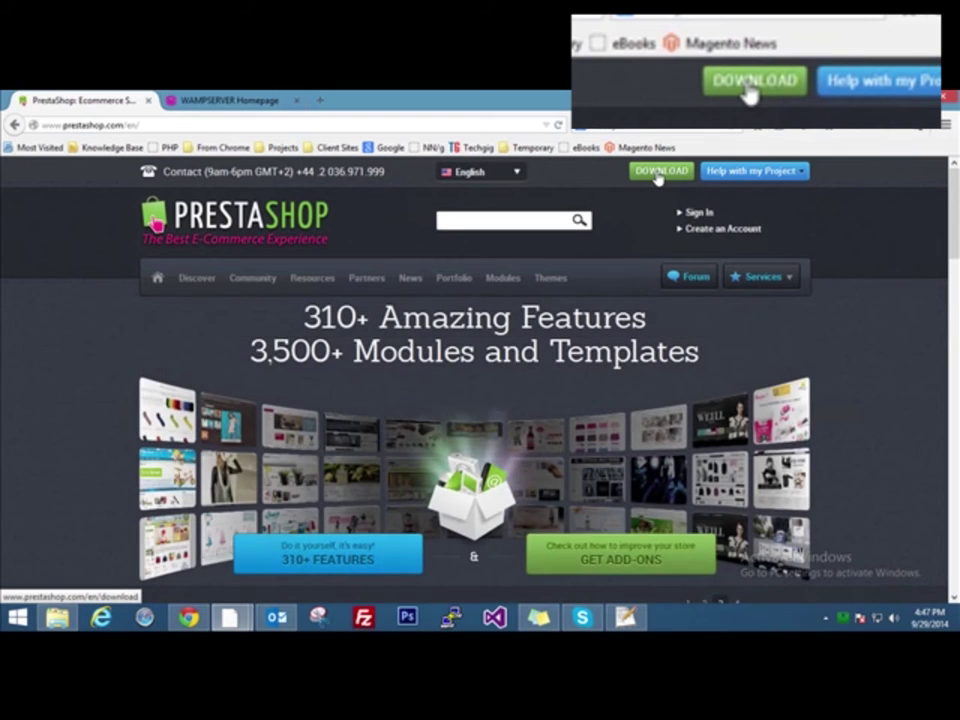
Start downloading the prestashop_1.6.0.9.zip release from the PrestaShop download page, saving it as a file
left_click(656, 177)
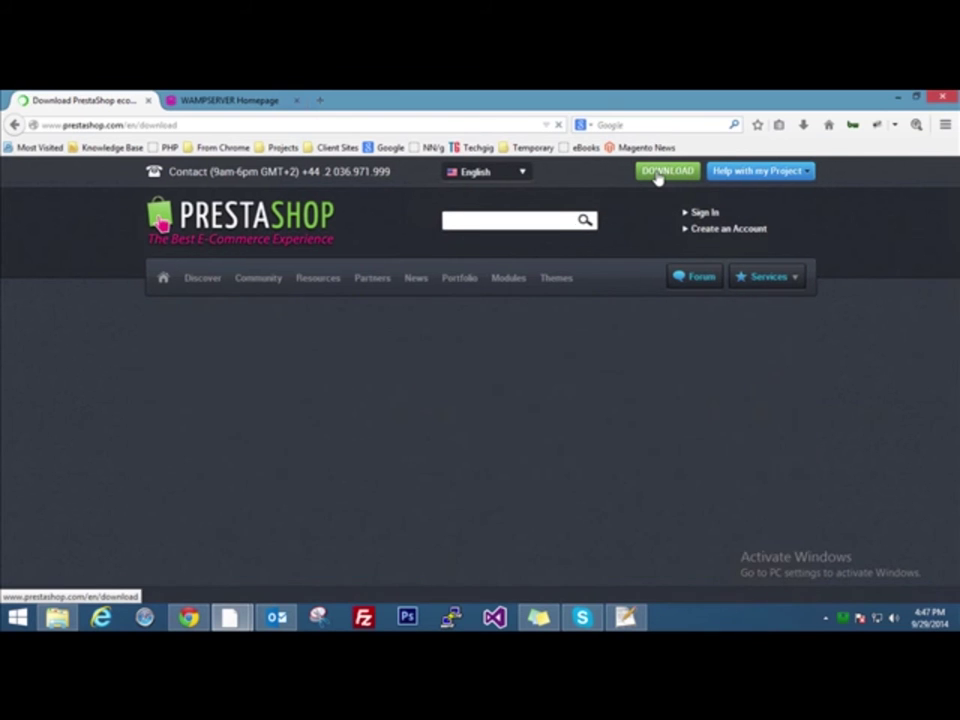
scroll(557, 356, "down", 2)
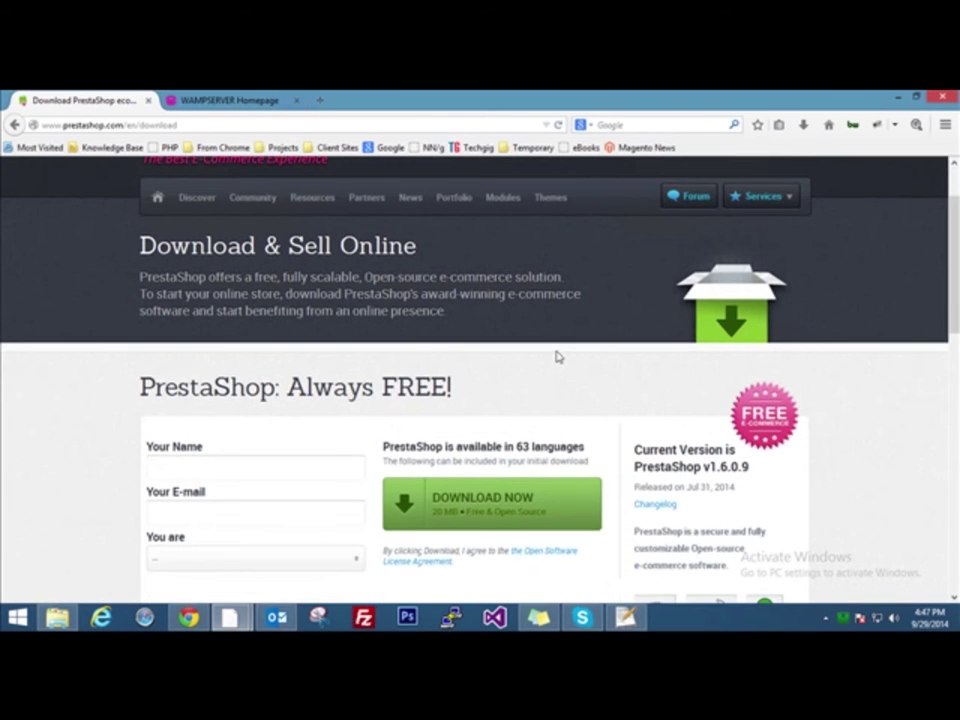
left_click(484, 510)
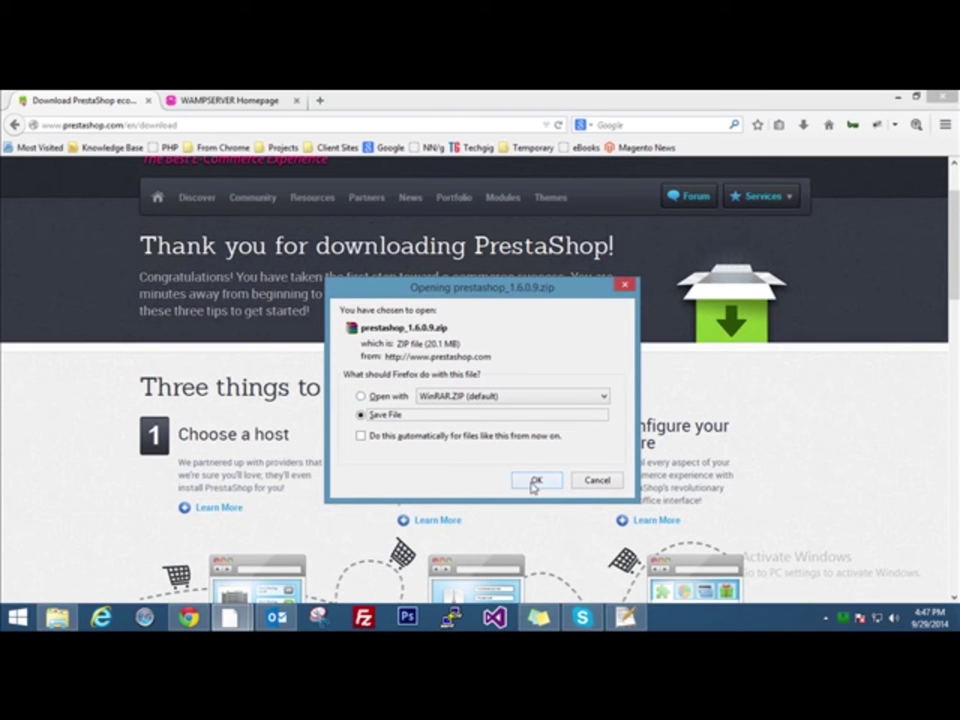
left_click(534, 482)
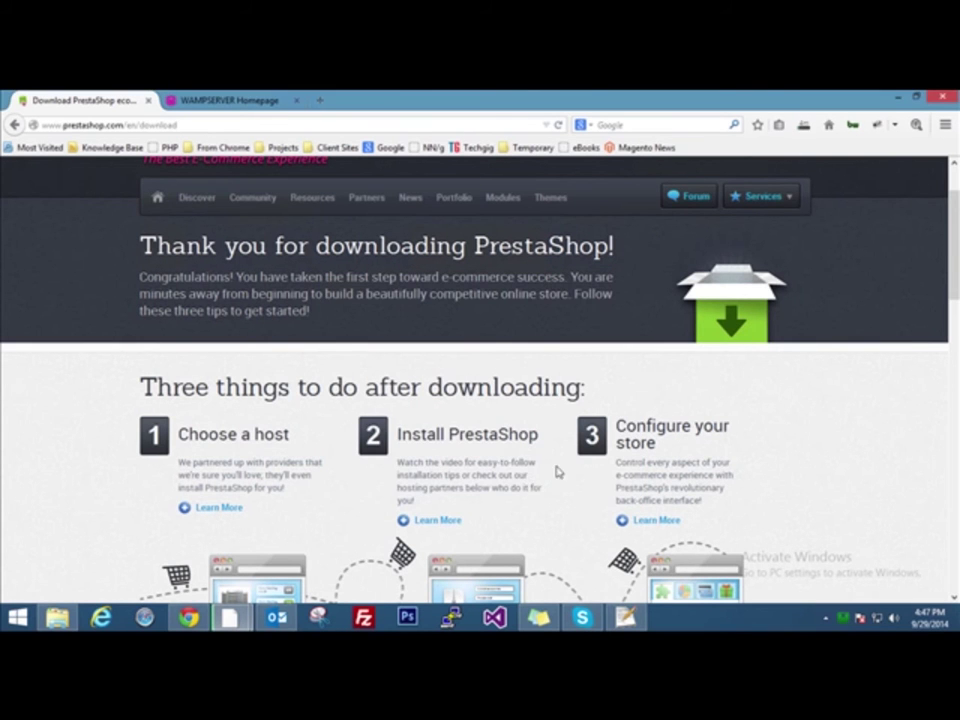
Cancel the running prestashop_1.6.0.9.zip download from the Downloads panel
left_click(803, 124)
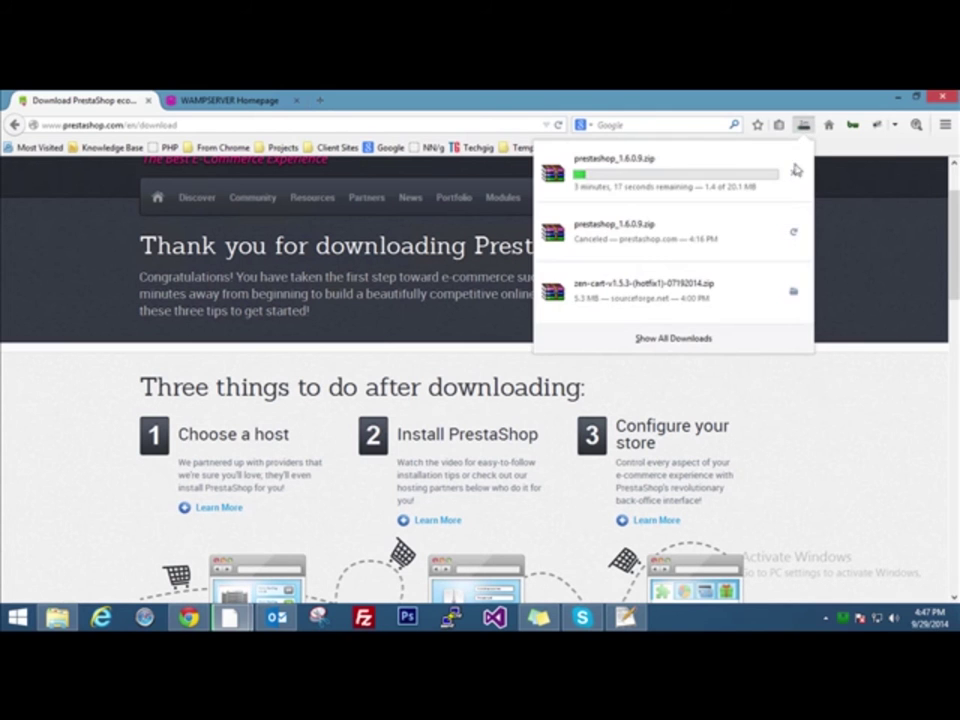
left_click(793, 171)
left_click(5, 371)
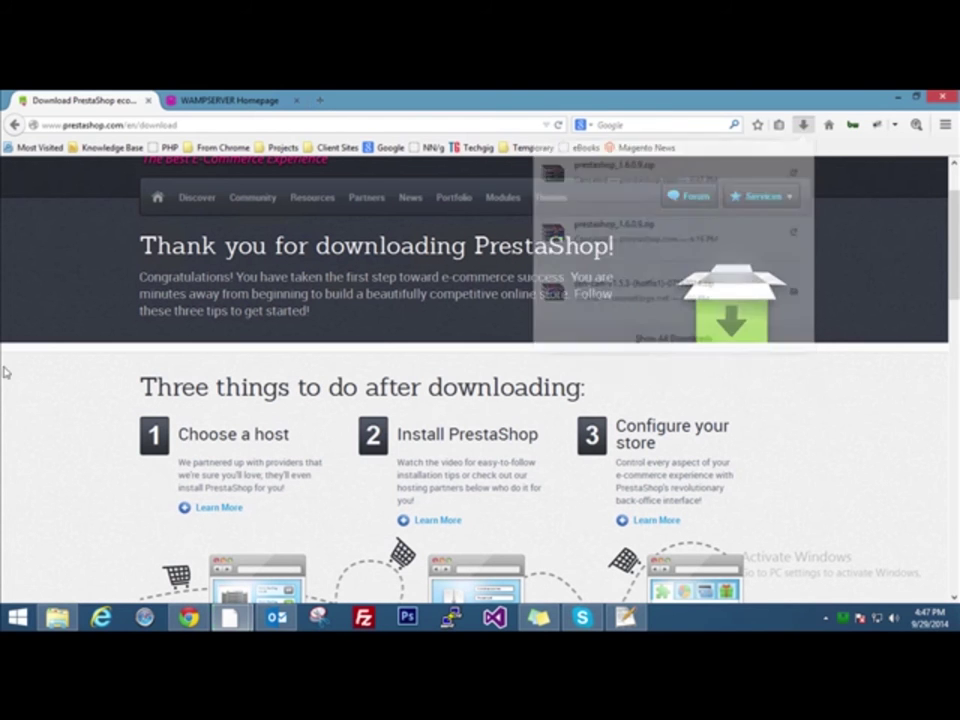
Locate the prestashop_1.6.0.9 zip archive in the C:\wamp\www folder
left_click(57, 617)
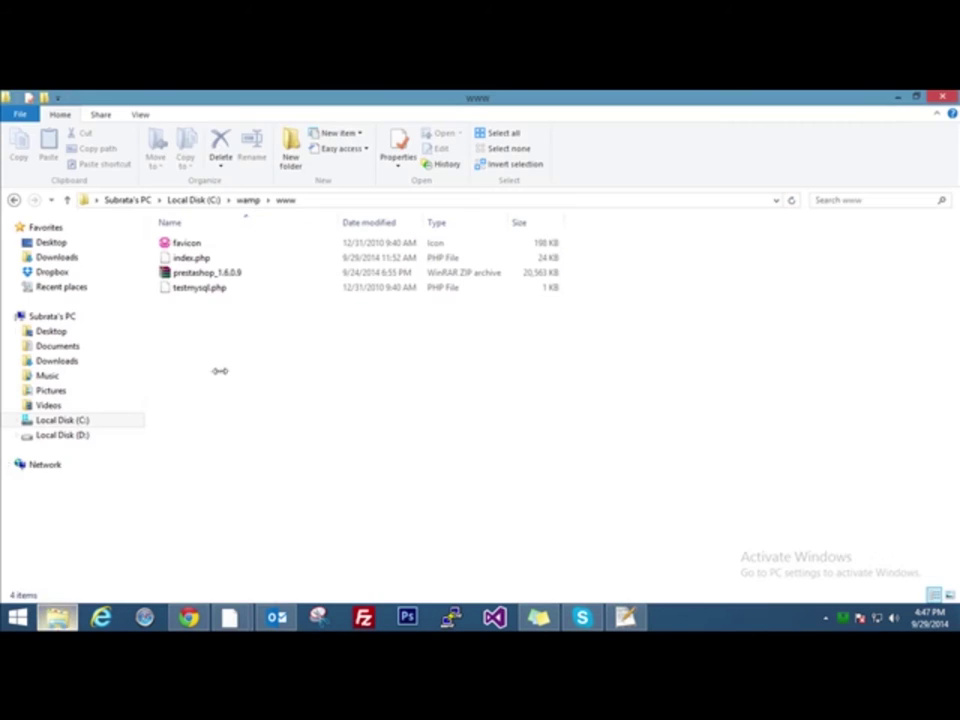
left_click(228, 275)
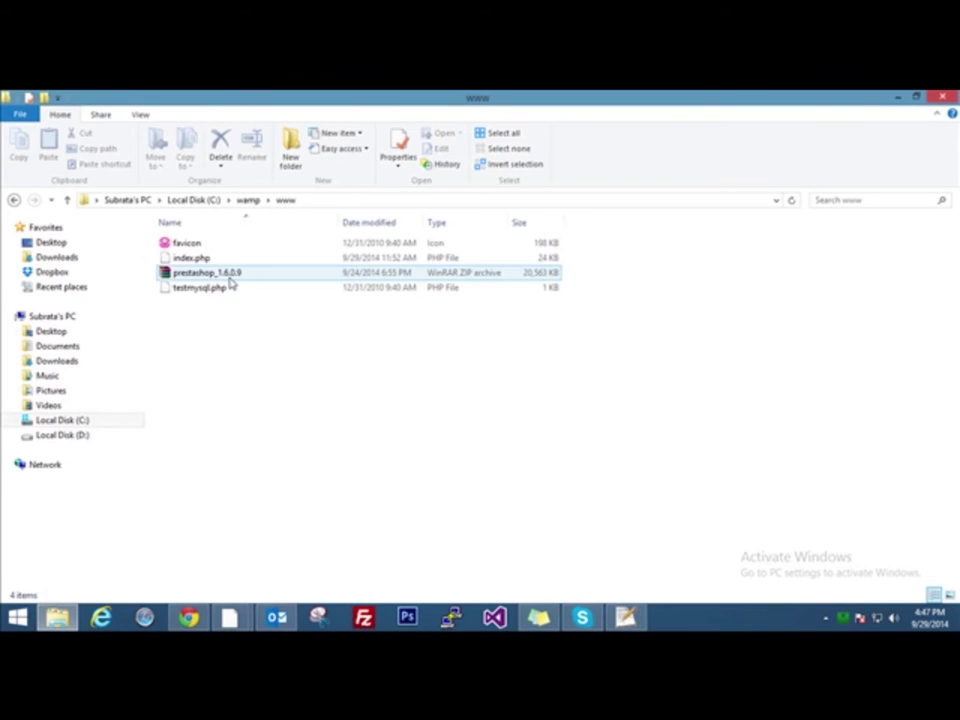
left_click(243, 368)
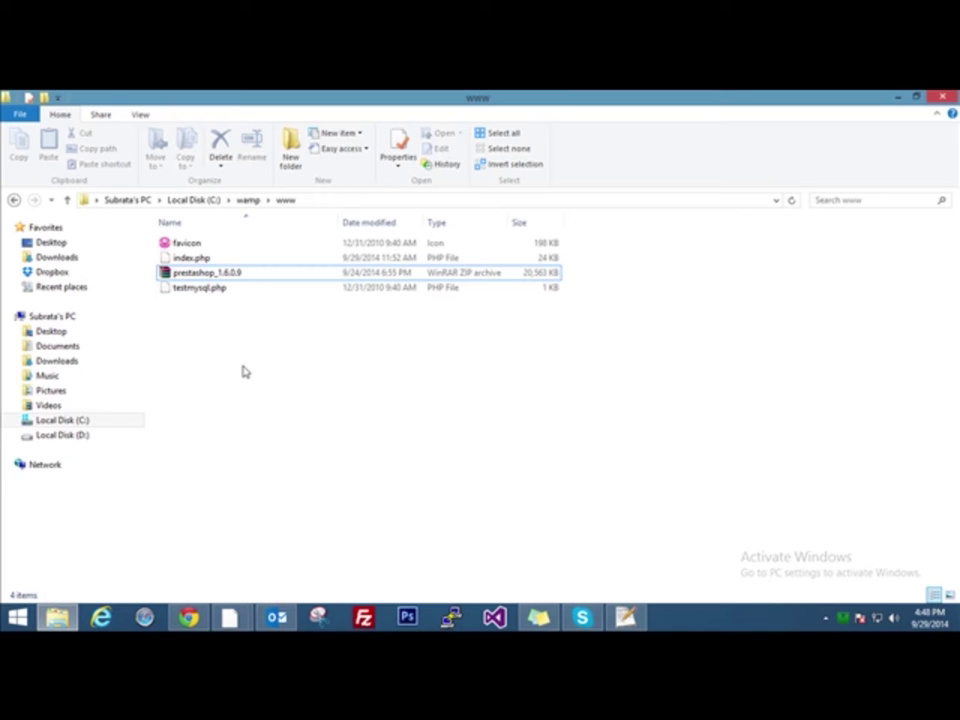
Extract the zip into a prestashop_1.6.0.9 folder and open its inner prestashop folder
right_click(206, 272)
left_click(287, 325)
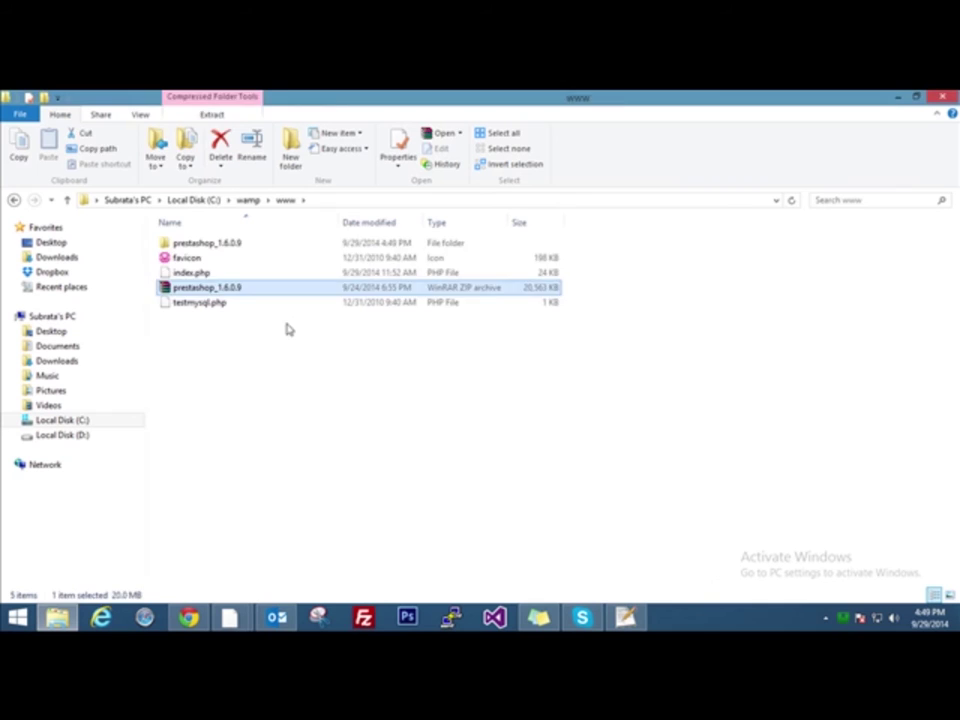
double_click(216, 245)
left_click(225, 258)
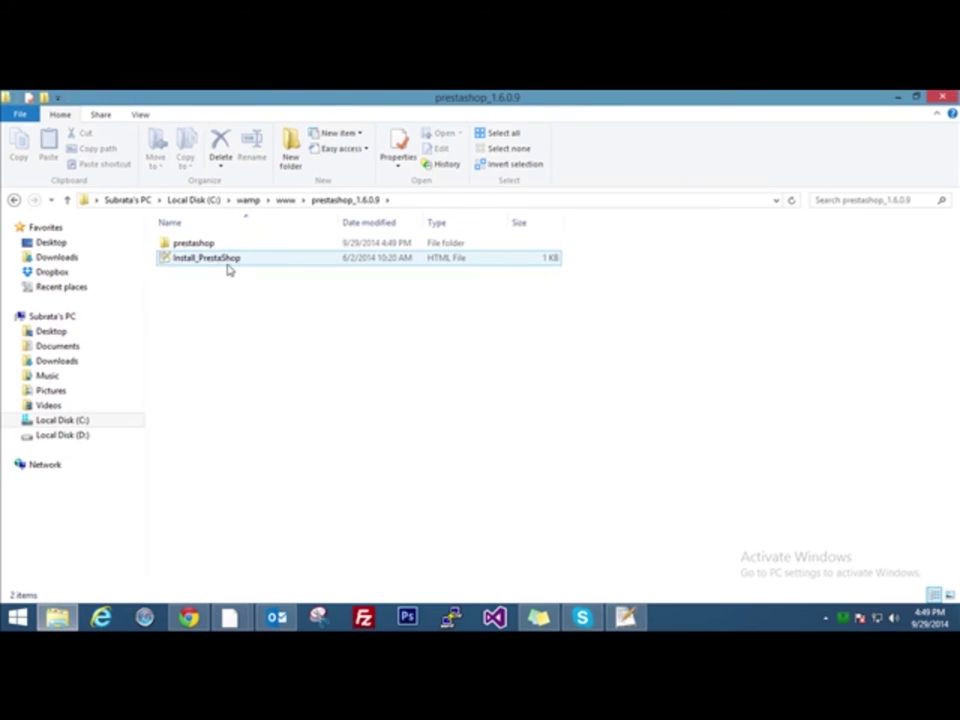
left_click(200, 247)
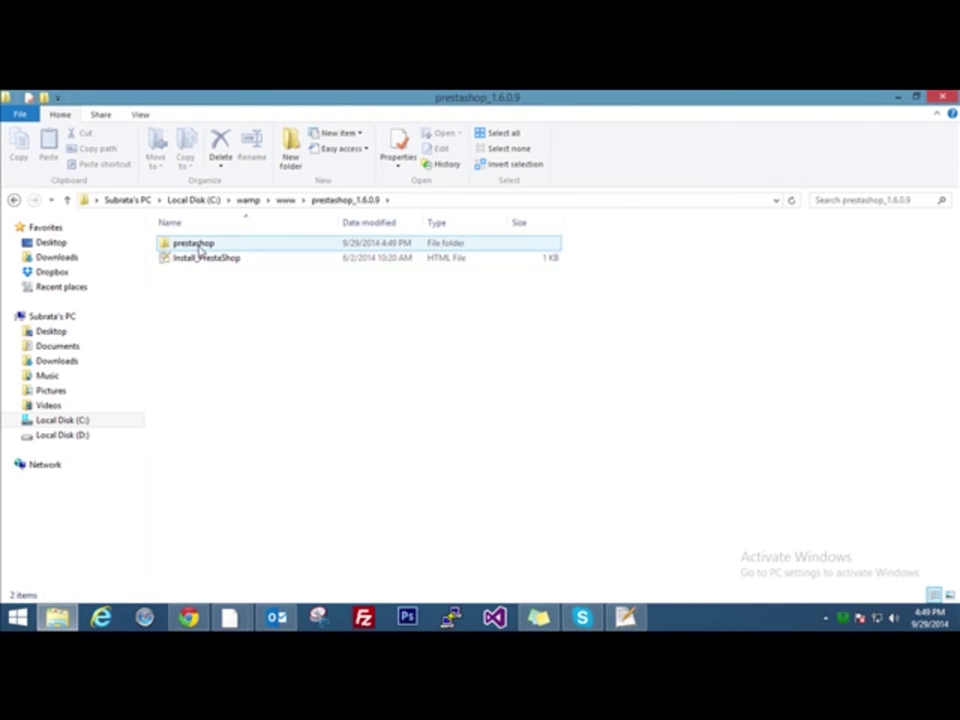
double_click(200, 246)
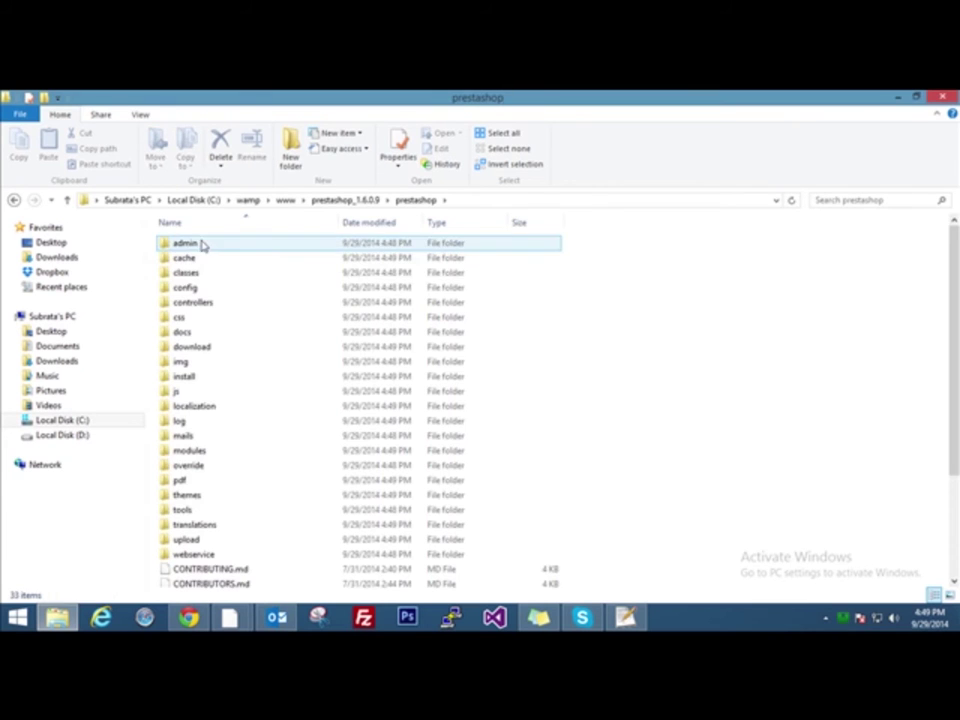
left_click_drag(955, 283, 955, 467)
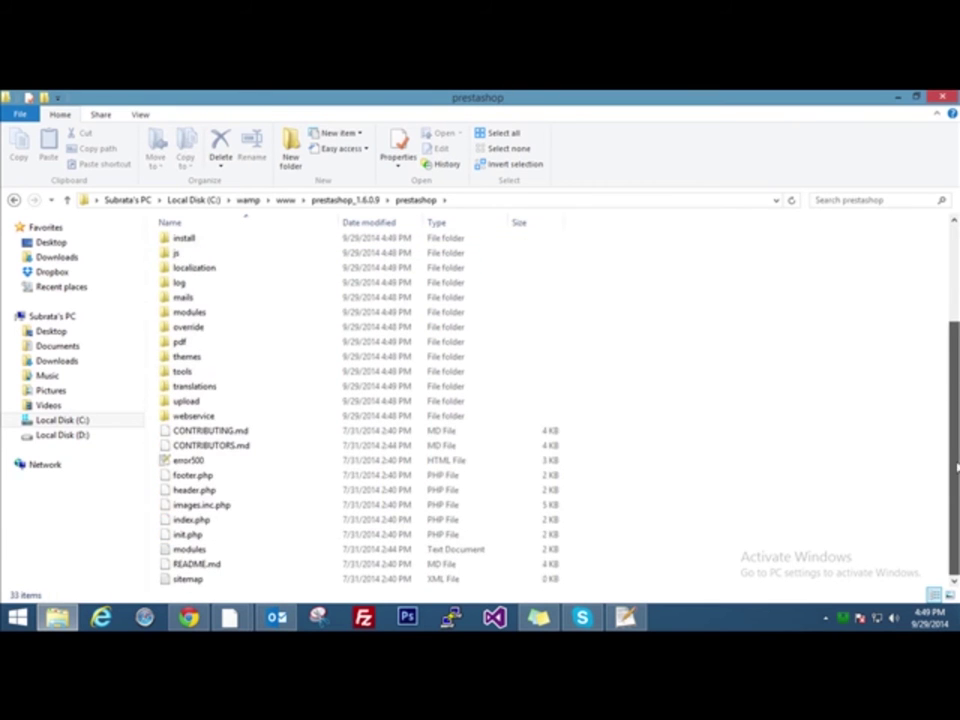
scroll(955, 497, "up", 3)
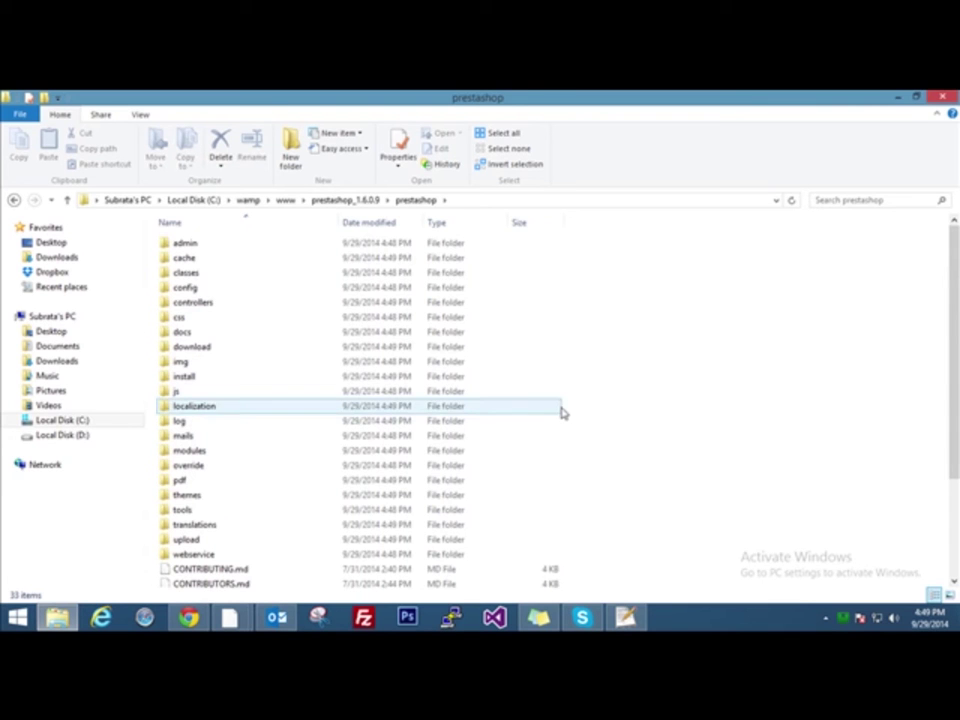
Move all 33 items up into prestashop_1.6.0.9 and delete the emptied prestashop folder
key("ctrl+a")
right_click(257, 304)
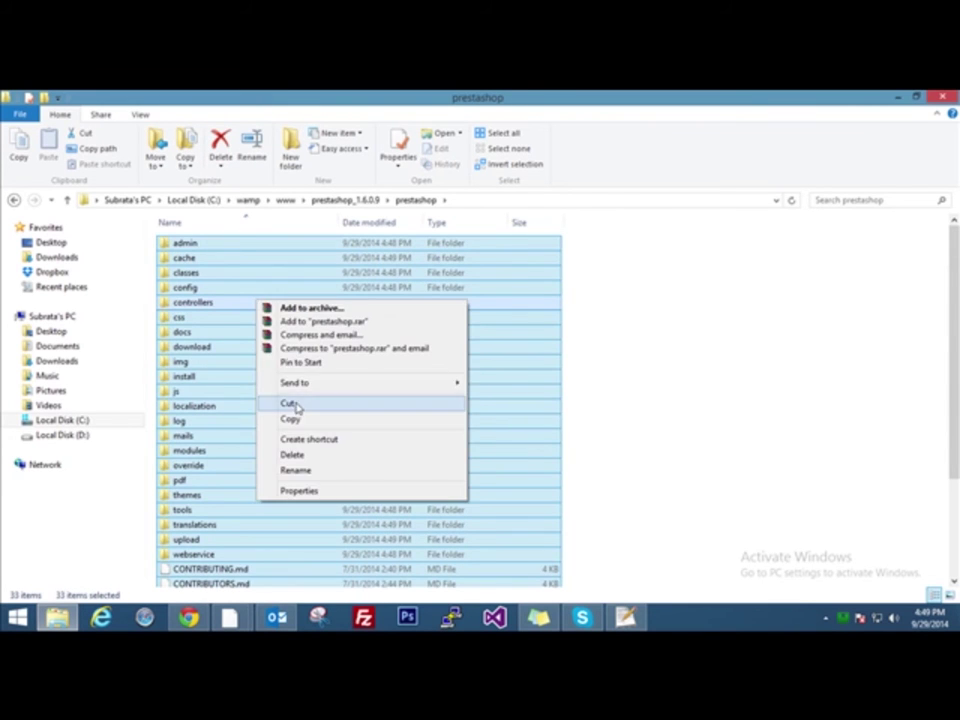
left_click(296, 406)
left_click(347, 200)
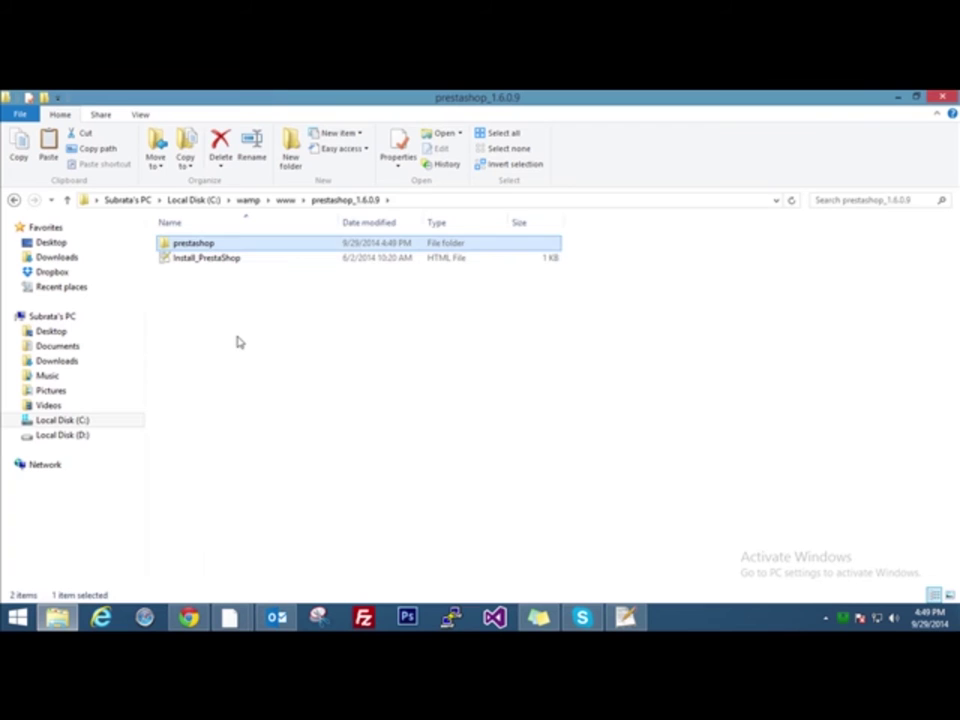
left_click(225, 328)
right_click(227, 327)
left_click(272, 421)
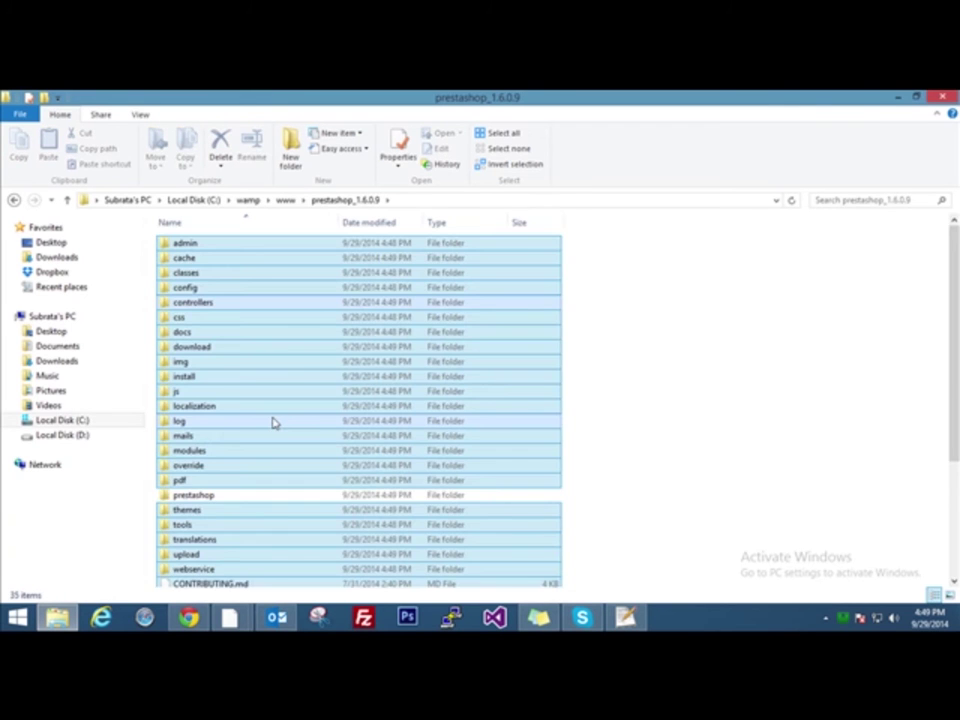
double_click(228, 496)
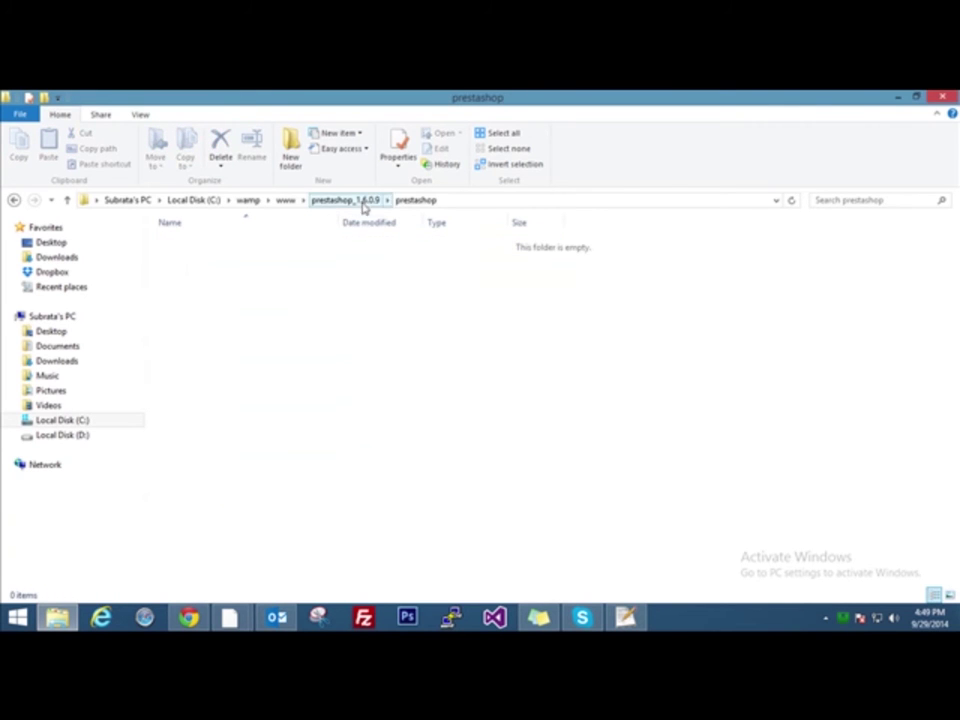
left_click(364, 207)
right_click(231, 493)
left_click(249, 449)
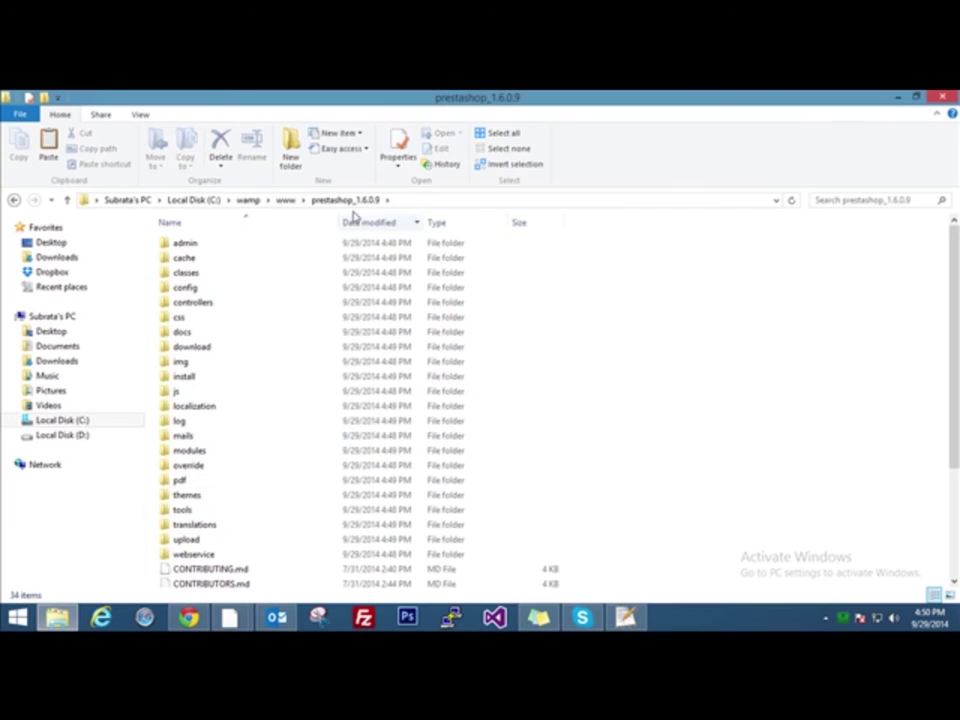
Rename the prestashop_1.6.0.9 folder in www to prestashop1609
left_click(287, 201)
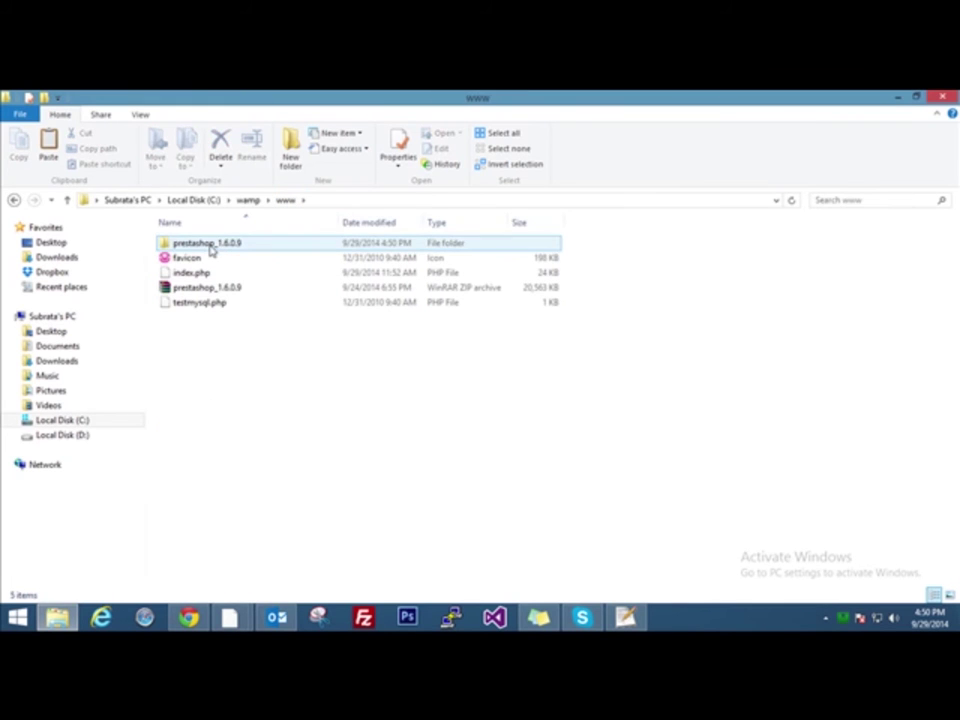
left_click(211, 250)
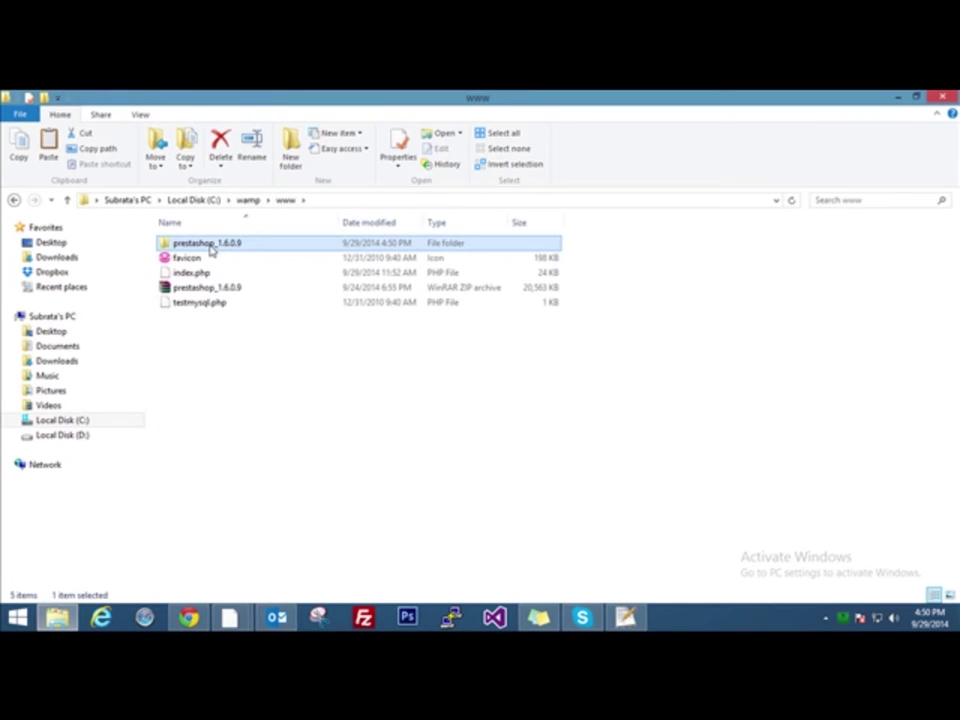
left_click(211, 250)
key("End")
key("BackSpace")
key("BackSpace")
key("BackSpace")
key("BackSpace")
key("BackSpace")
key("BackSpace")
key("BackSpace")
key("BackSpace")
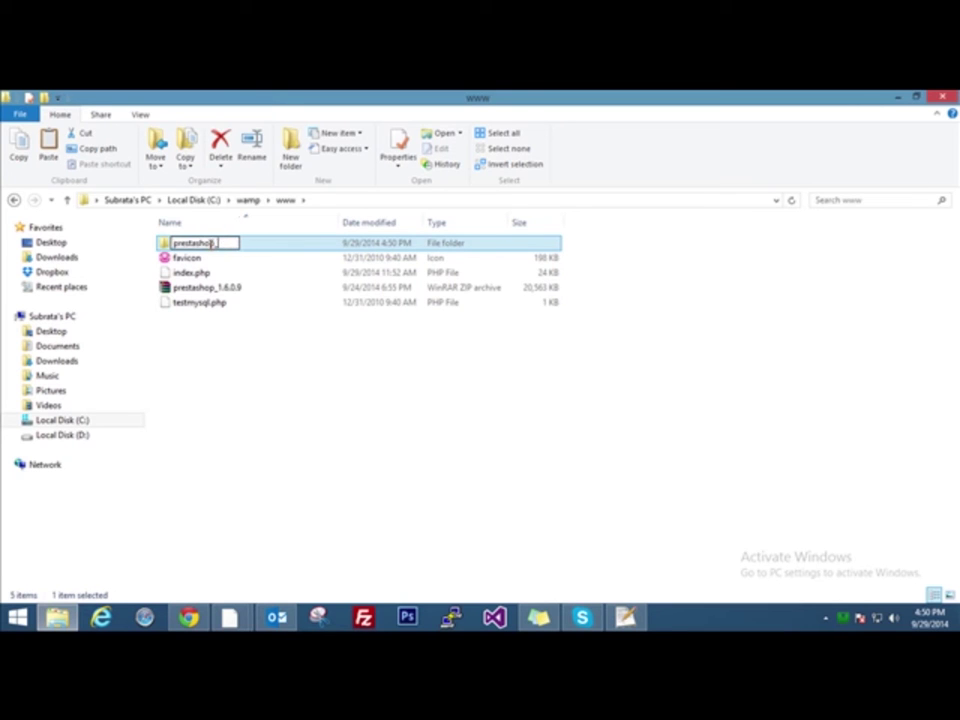
type("1609")
key("Return")
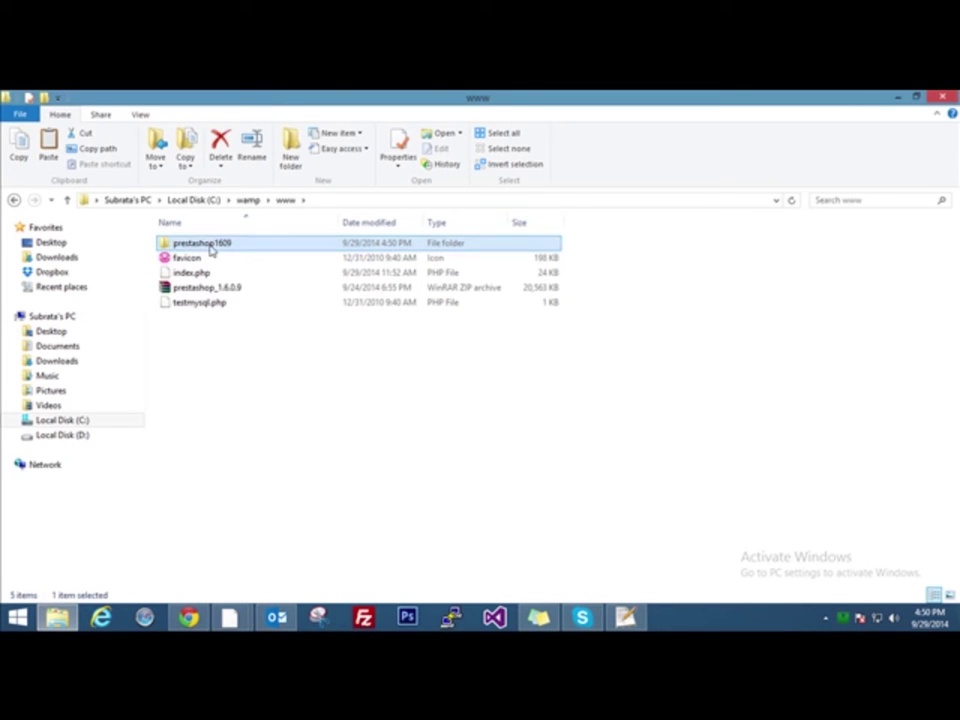
left_click(255, 368)
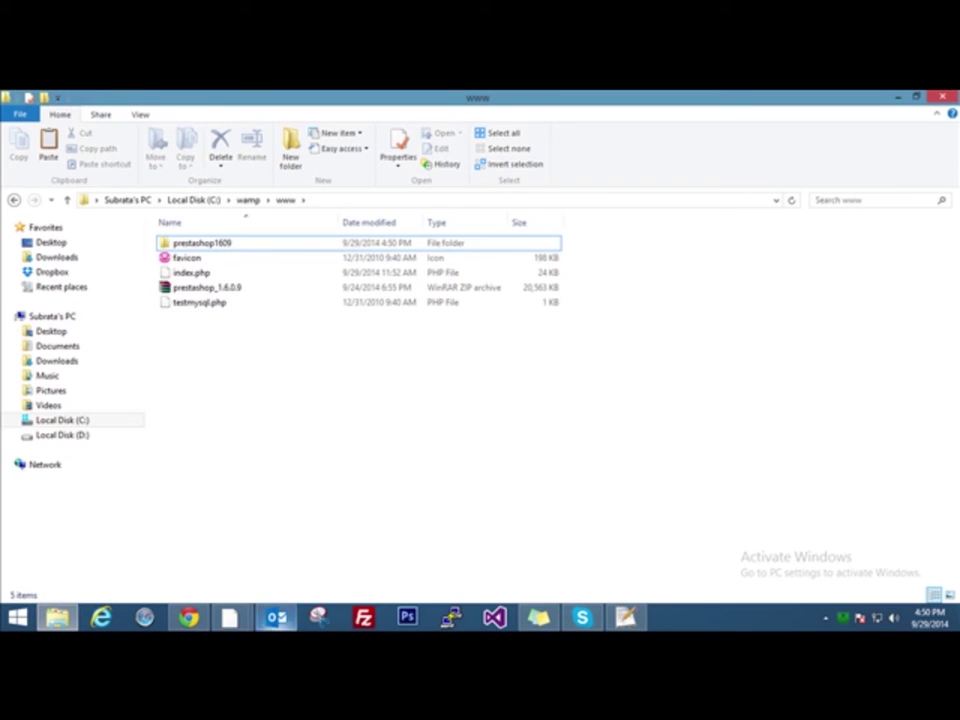
Show the WampServer homepage at localhost:100 in Firefox, scrolled down to the Tools section
mouse_move(232, 620)
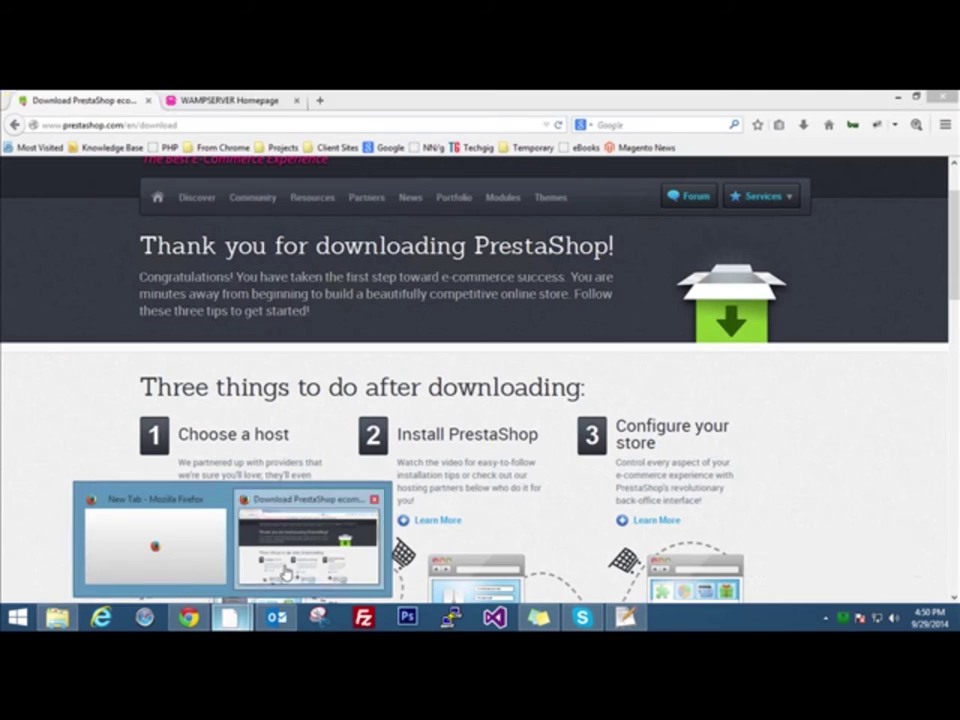
left_click(279, 574)
left_click(218, 100)
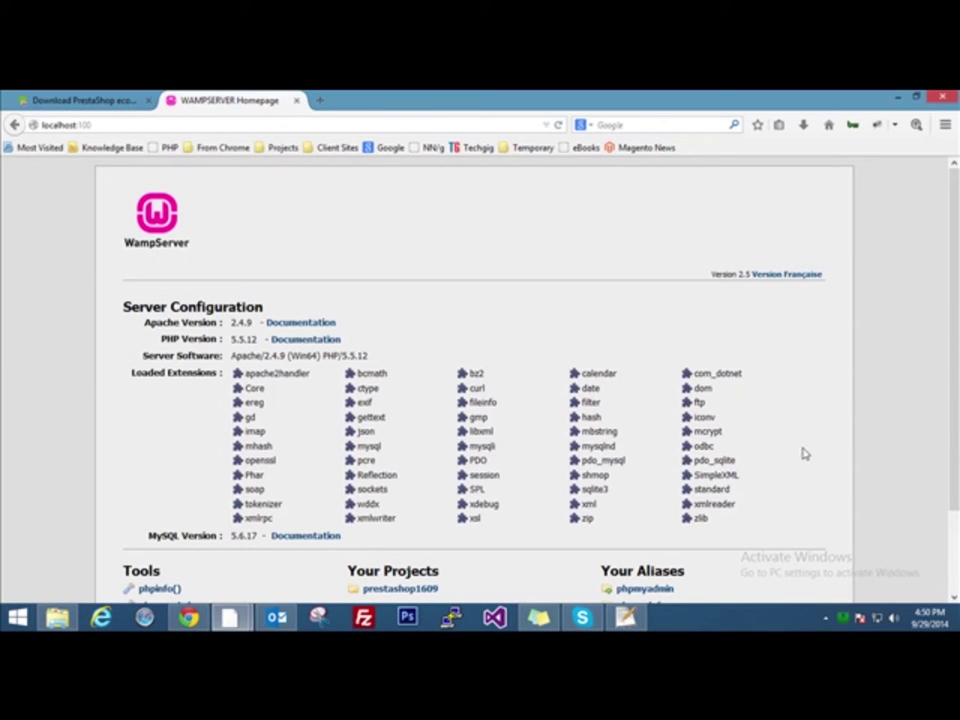
left_click(843, 620)
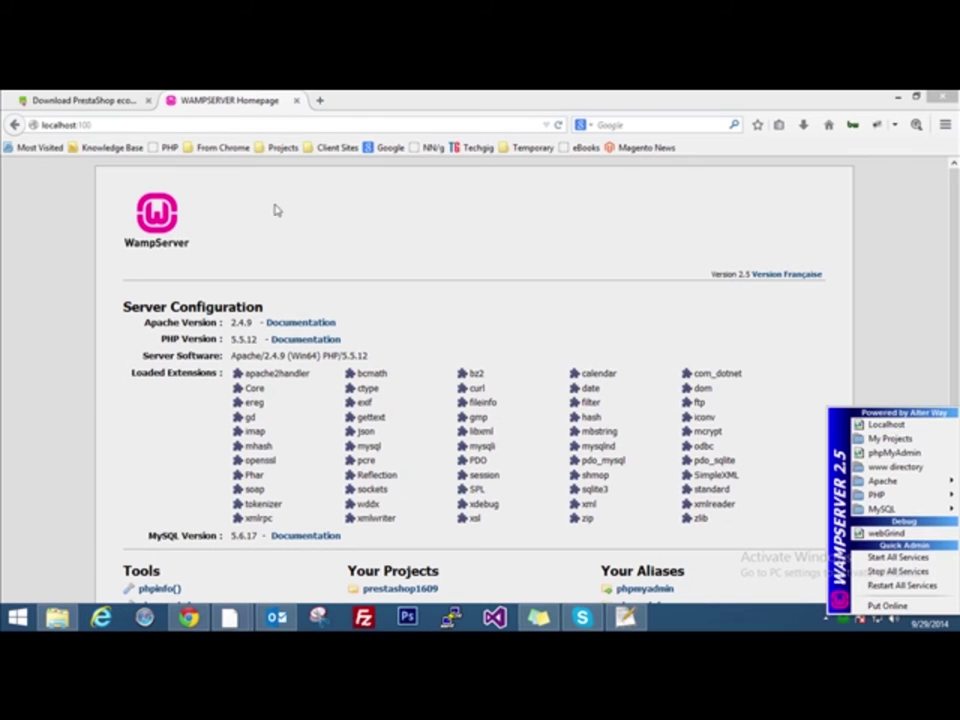
left_click(5, 372)
scroll(5, 372, "down", 2)
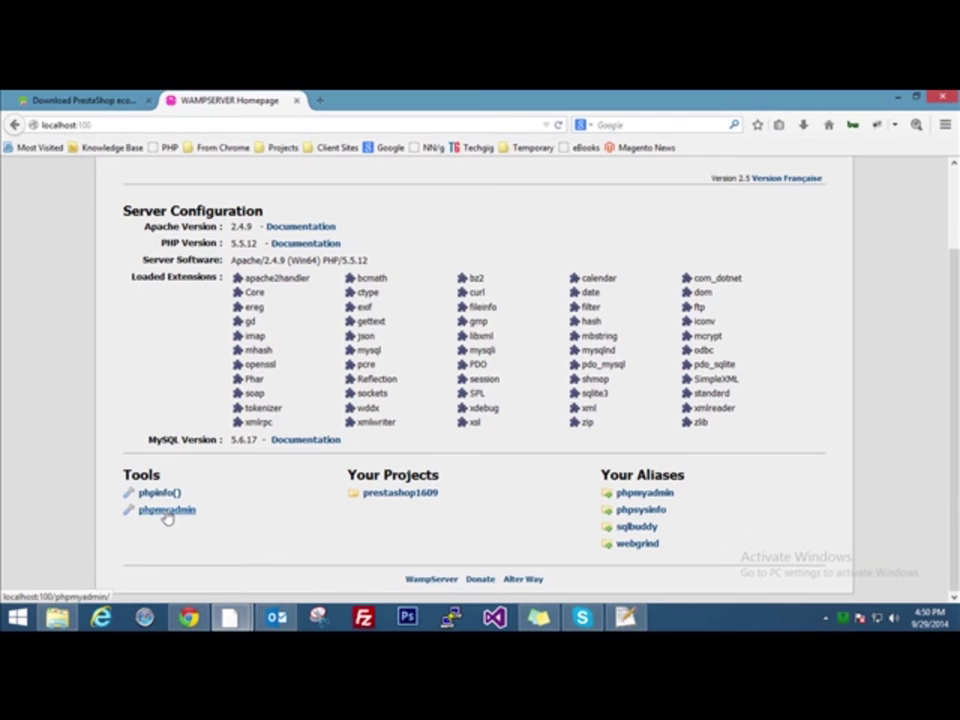
From the server homepage, open phpMyAdmin's Databases list and create the prestashop1609 database
left_click(166, 510)
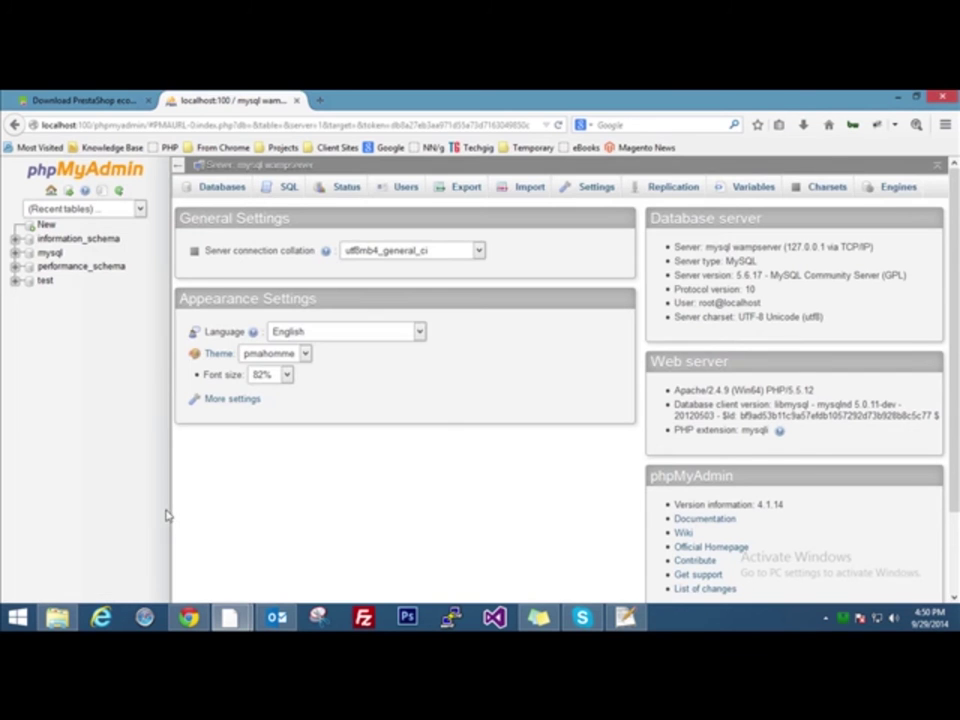
left_click(222, 187)
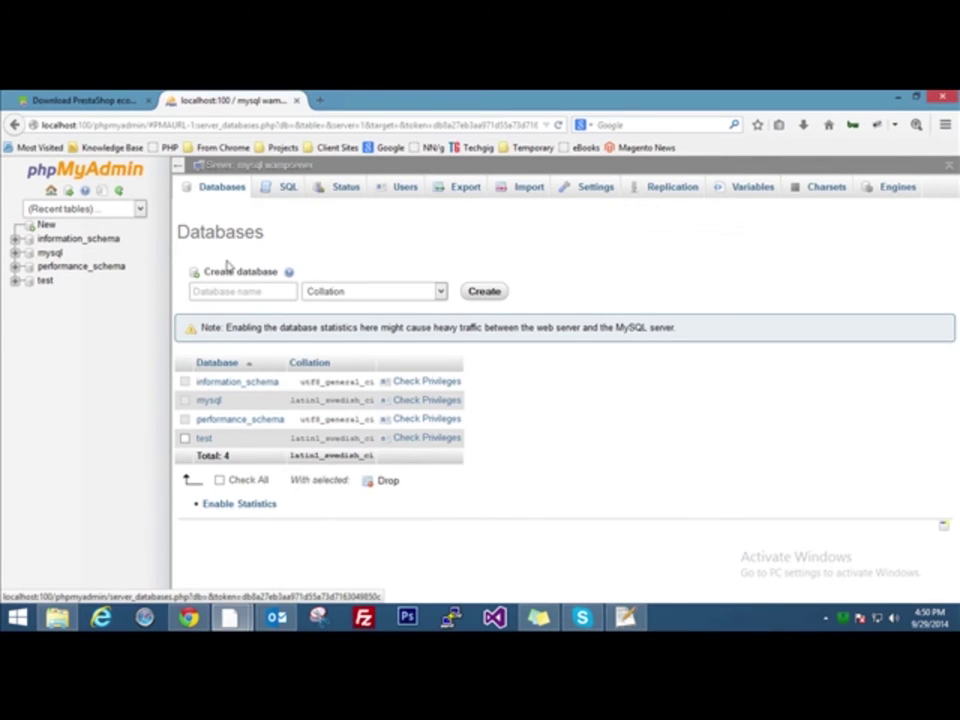
left_click(232, 291)
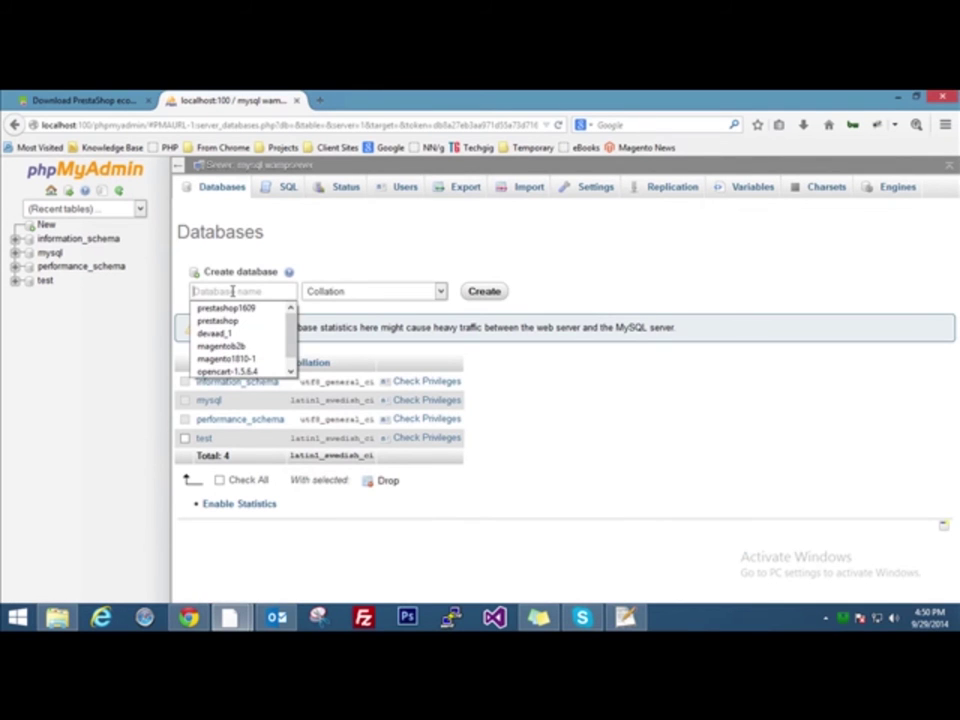
left_click(232, 291)
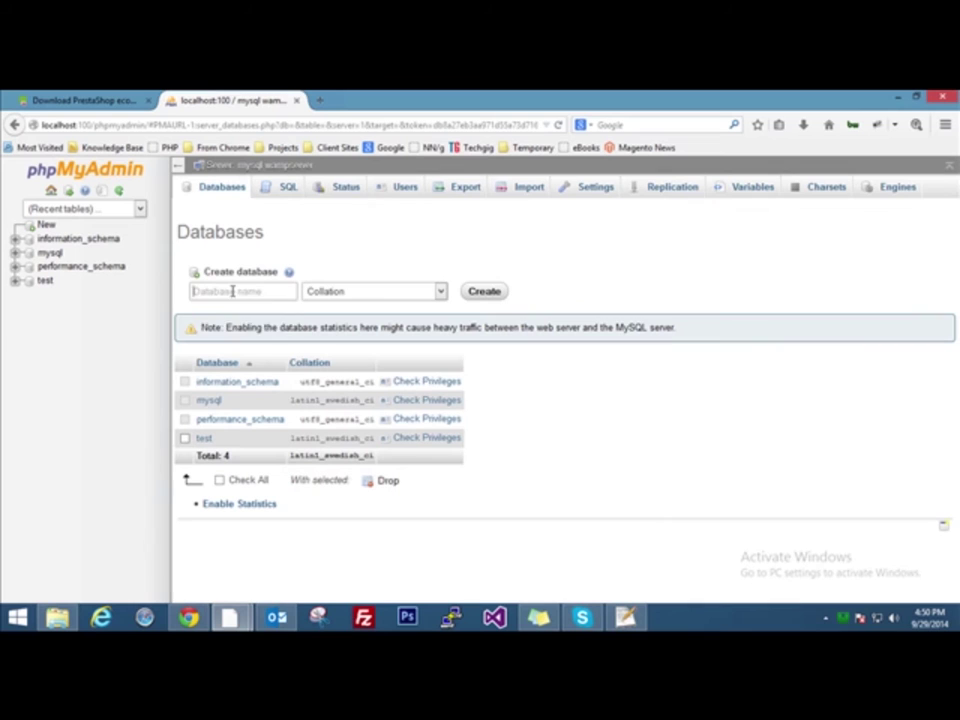
type("prestash")
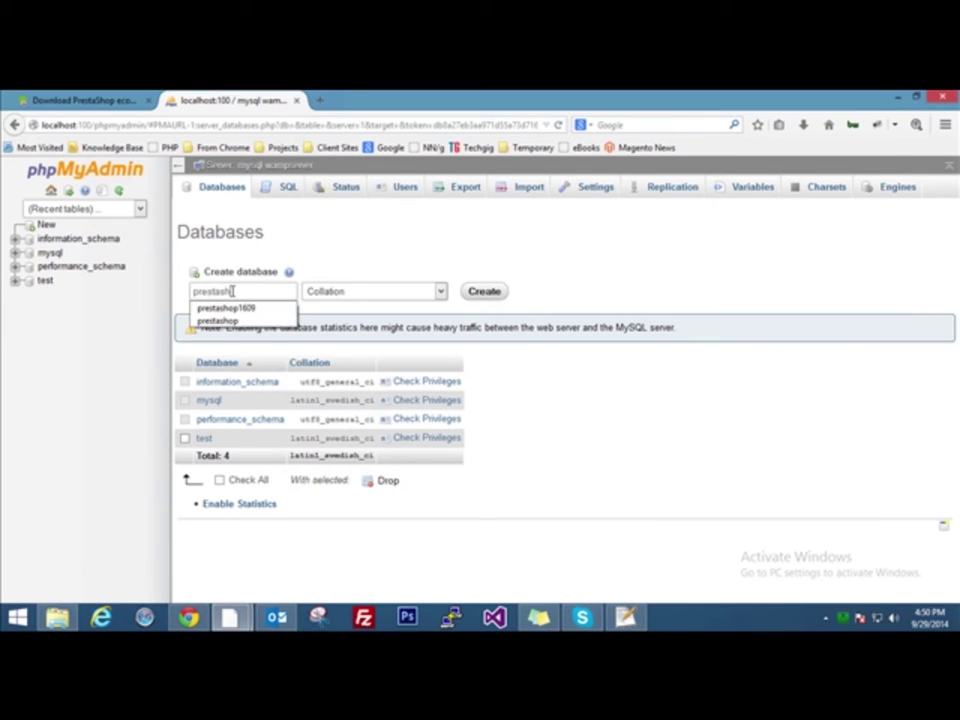
left_click(240, 308)
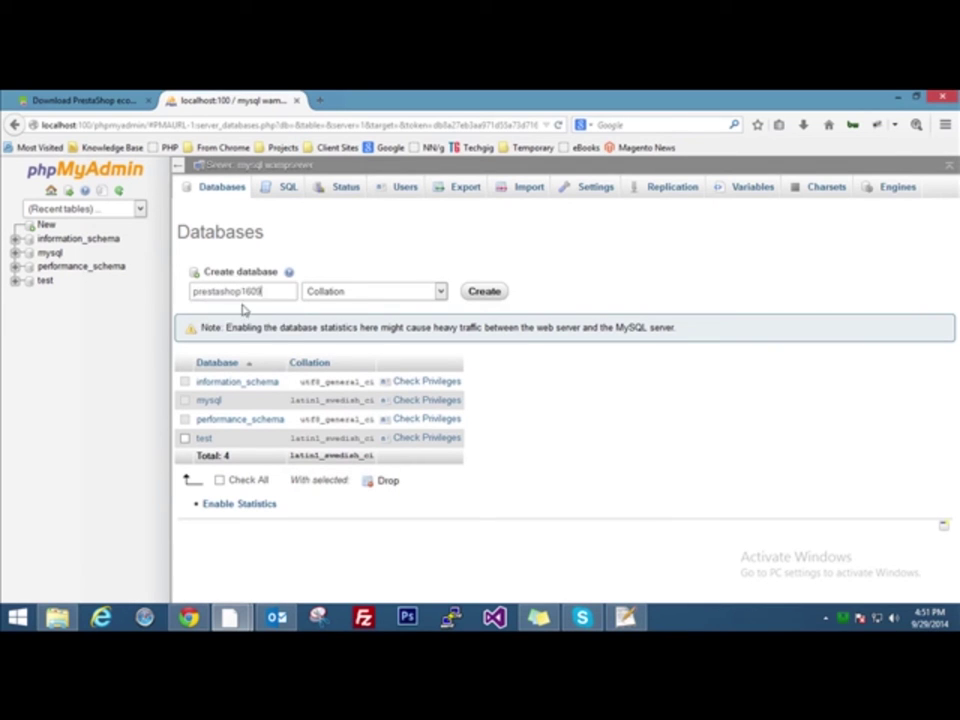
left_click(273, 294)
left_click(498, 291)
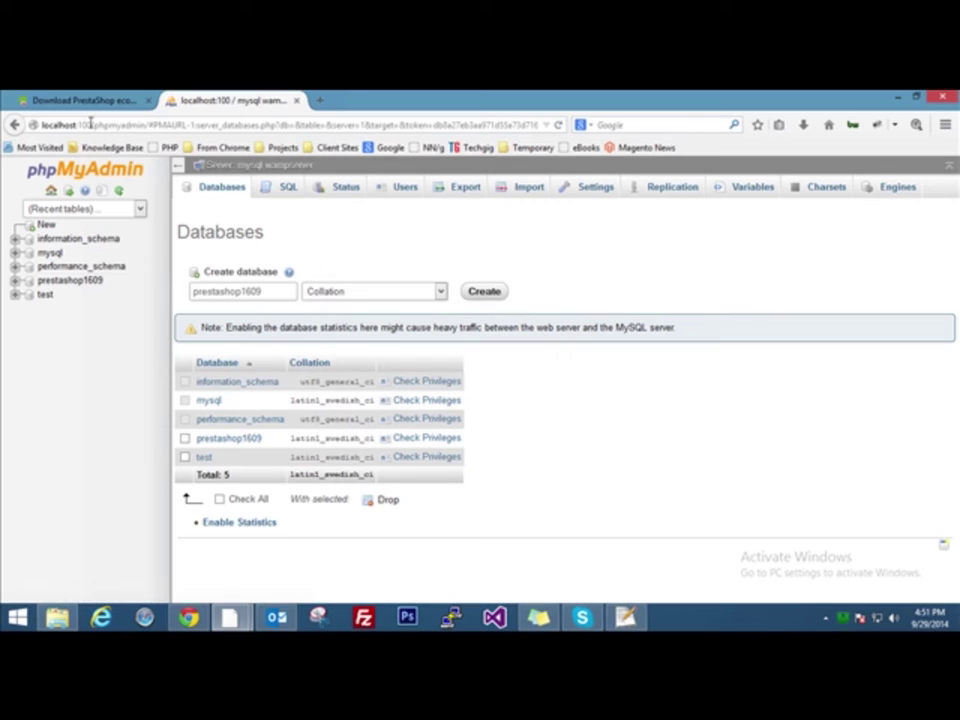
Copy localhost:100 and load it in a new tab, scrolled to Your Projects
left_click_drag(92, 125, 42, 123)
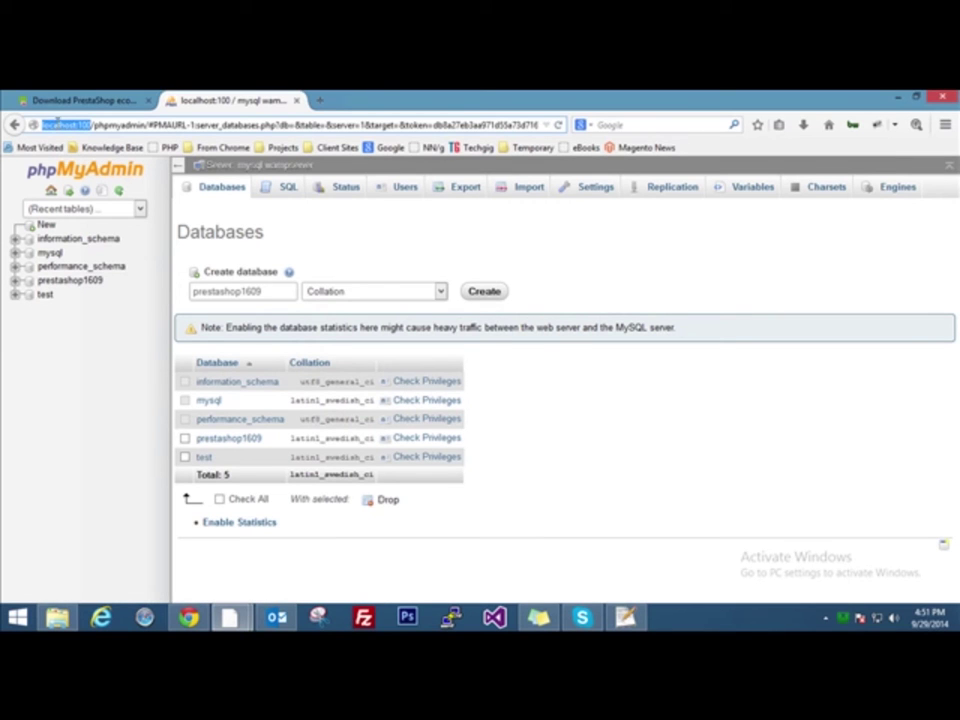
right_click(45, 124)
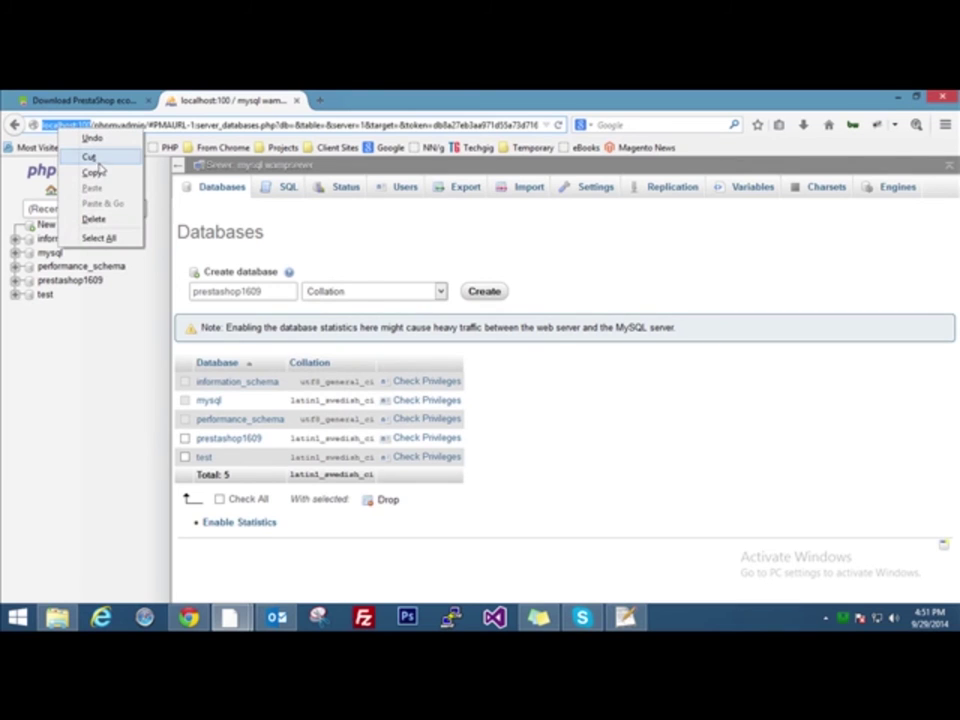
left_click(78, 128)
left_click(321, 101)
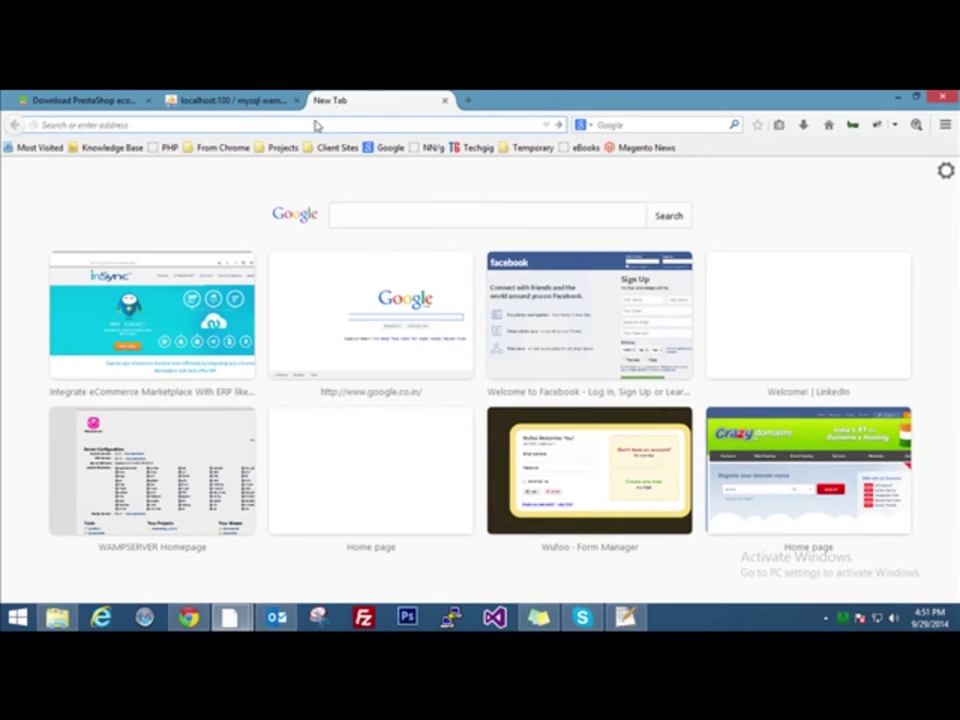
right_click(316, 124)
left_click(355, 197)
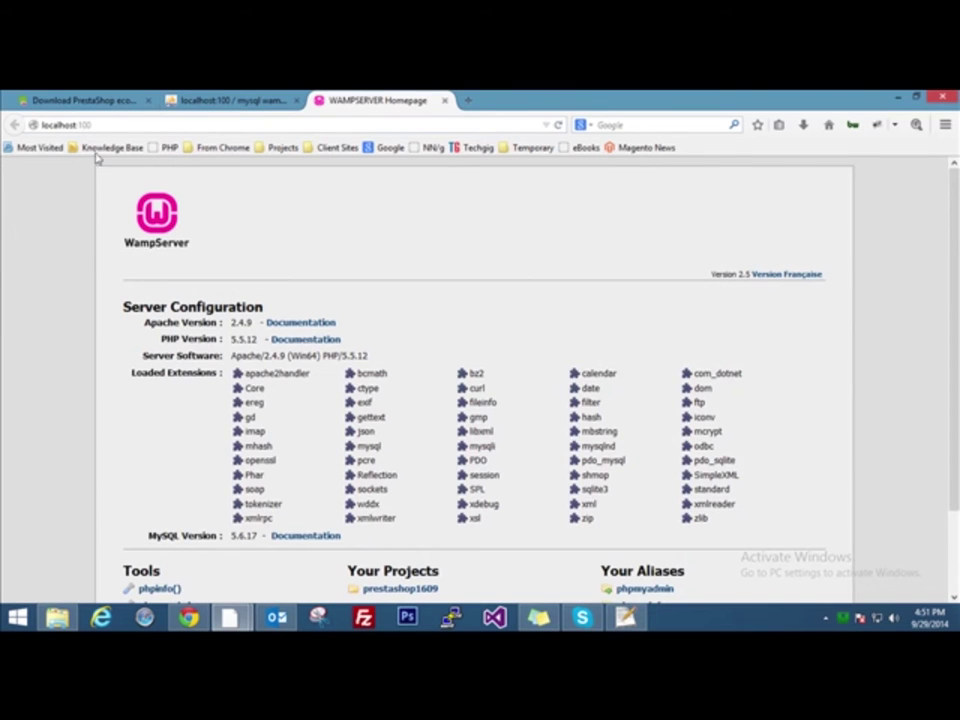
scroll(80, 460, "down", 2)
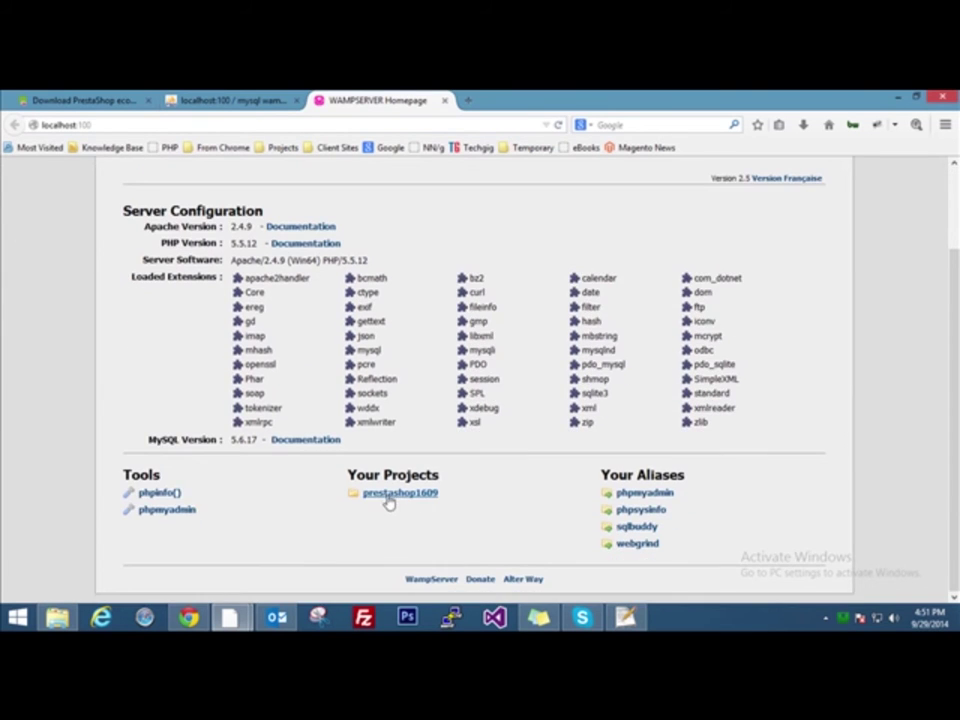
Check the prestashop1609 folder in C:\wamp\www, then return to the server homepage
left_click(57, 617)
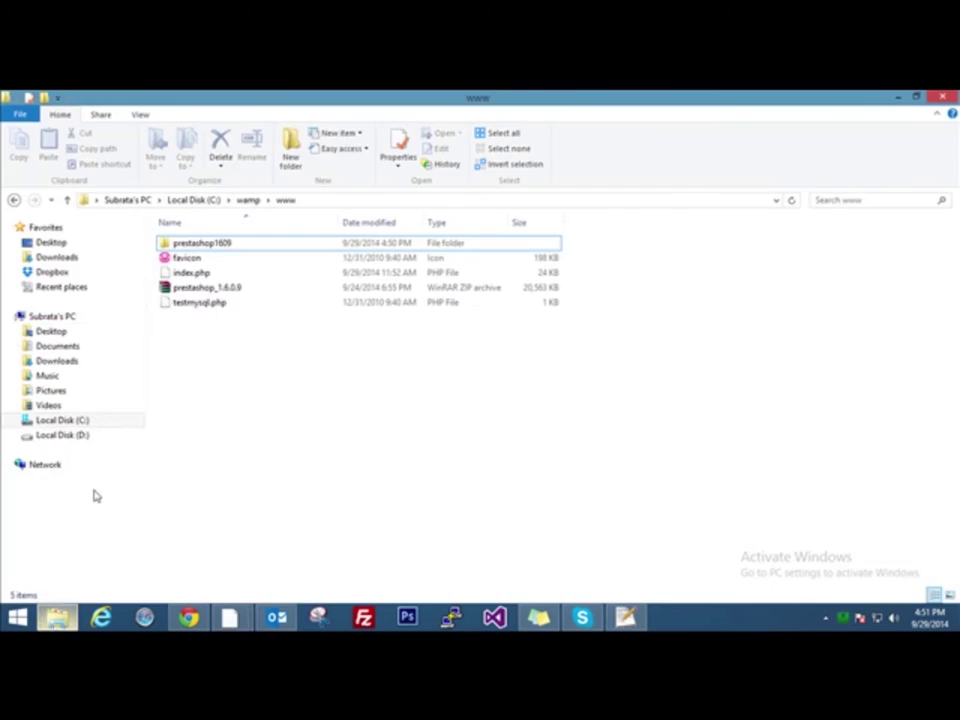
left_click(215, 245)
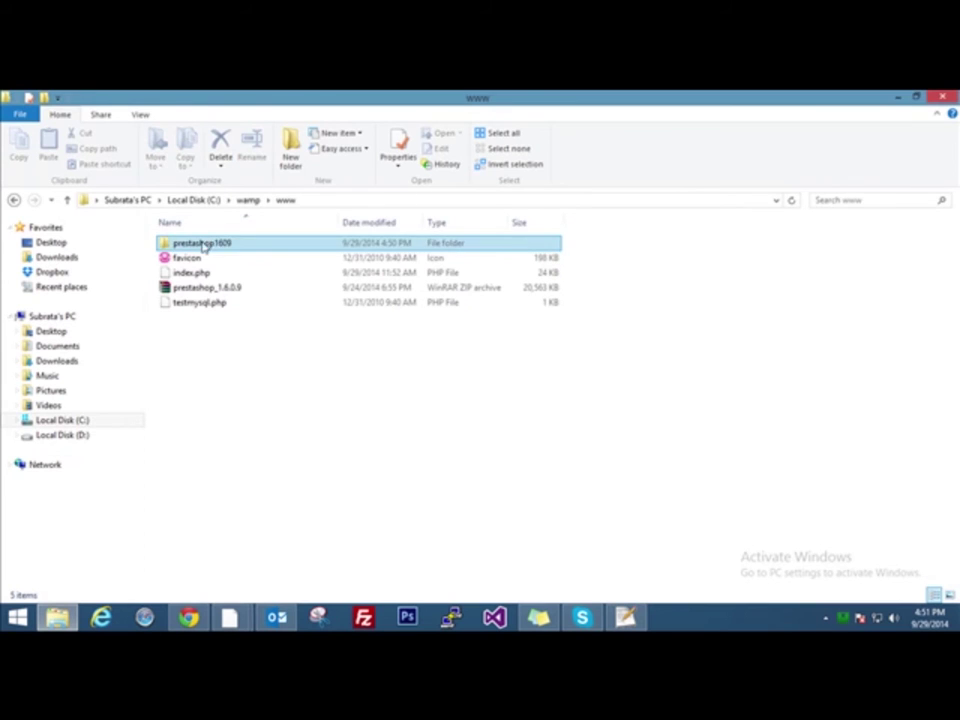
left_click(891, 98)
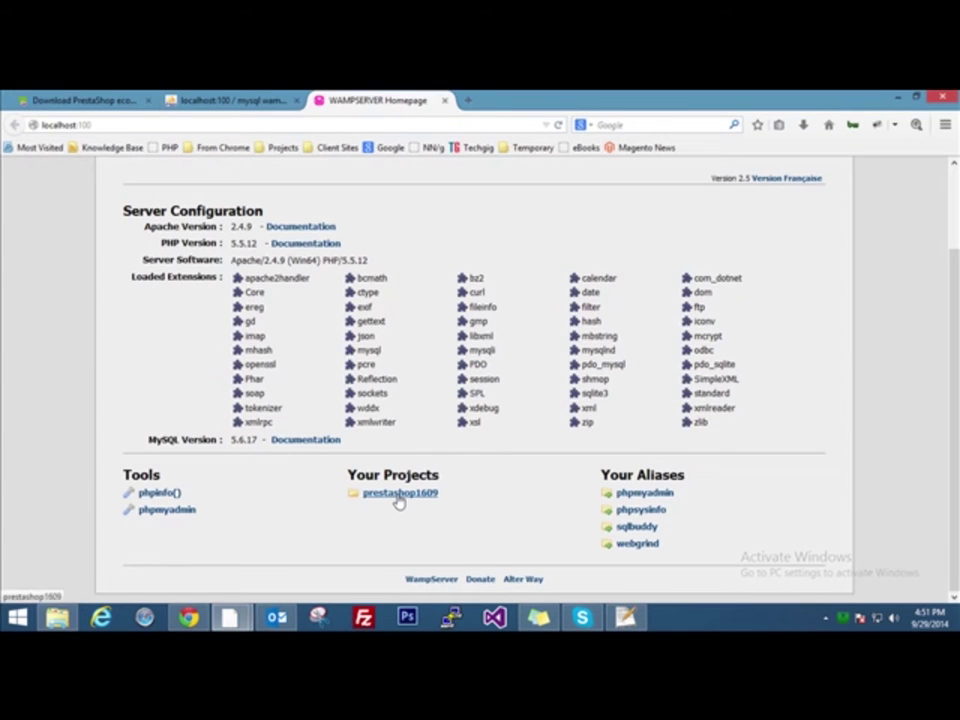
Launch the prestashop1609 installer and set shop name Demo Store, activity Computer Hardware and Software
left_click(398, 495)
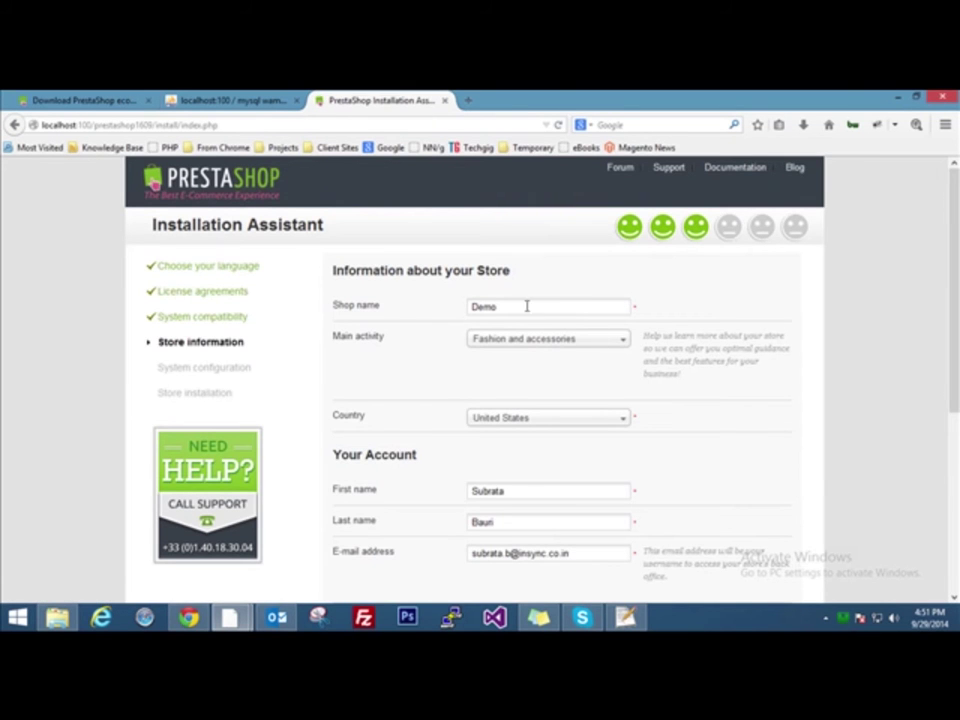
left_click_drag(527, 306, 415, 311)
type("De")
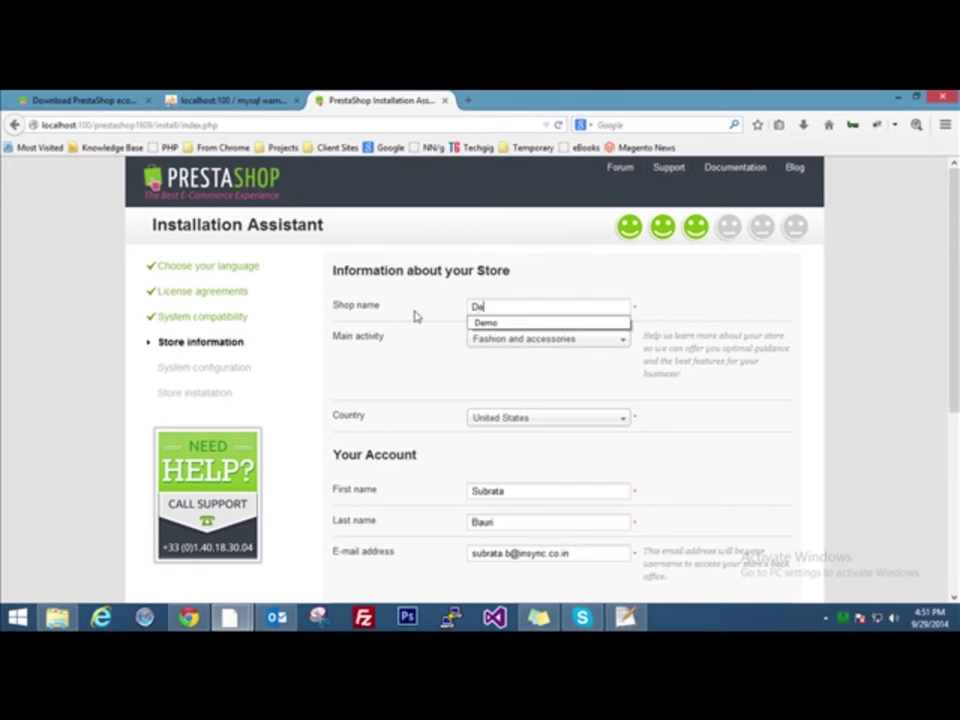
type("mo Store")
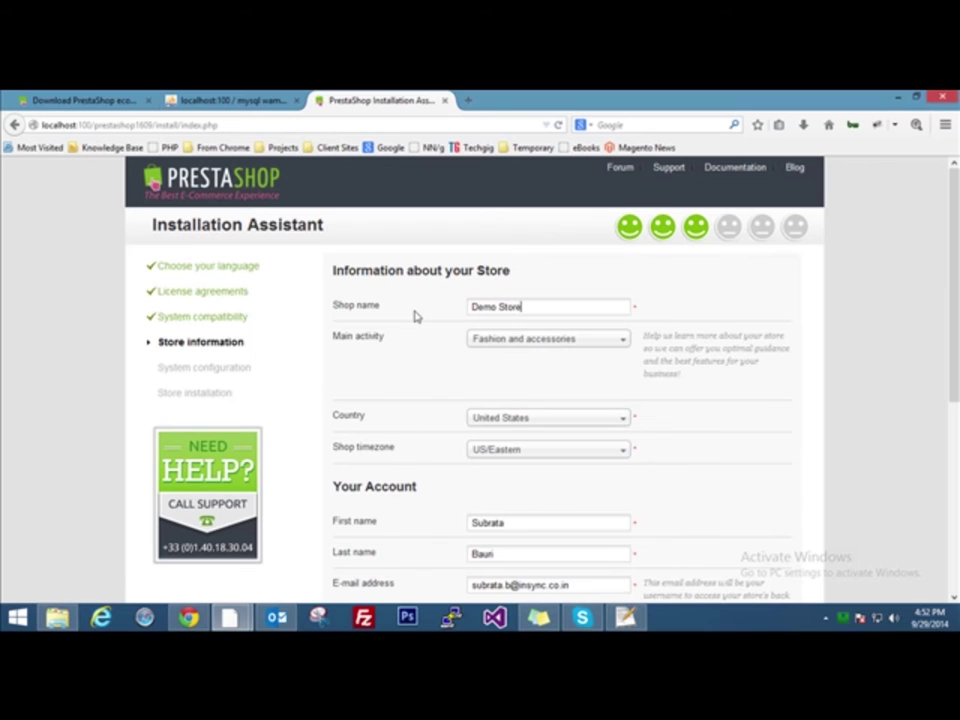
left_click(560, 340)
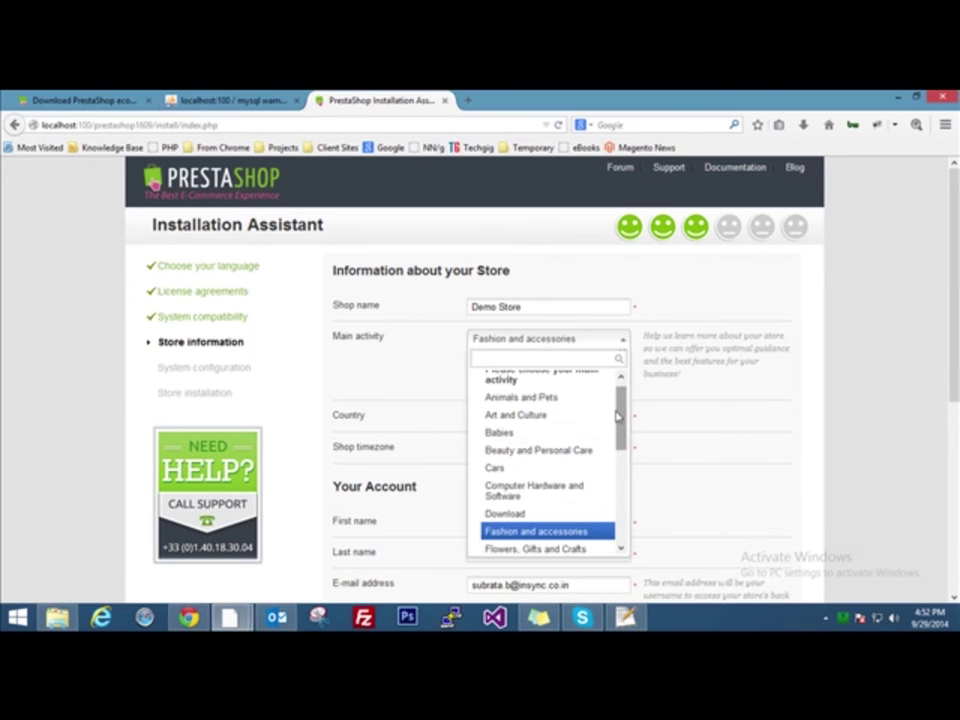
left_click(605, 489)
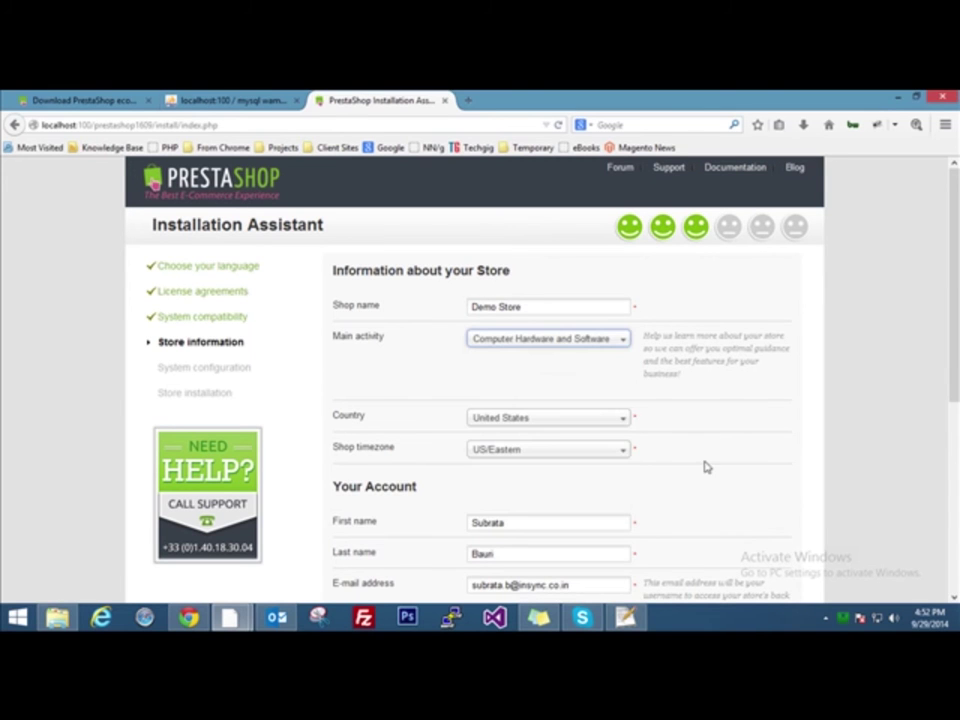
scroll(396, 347, "down", 1)
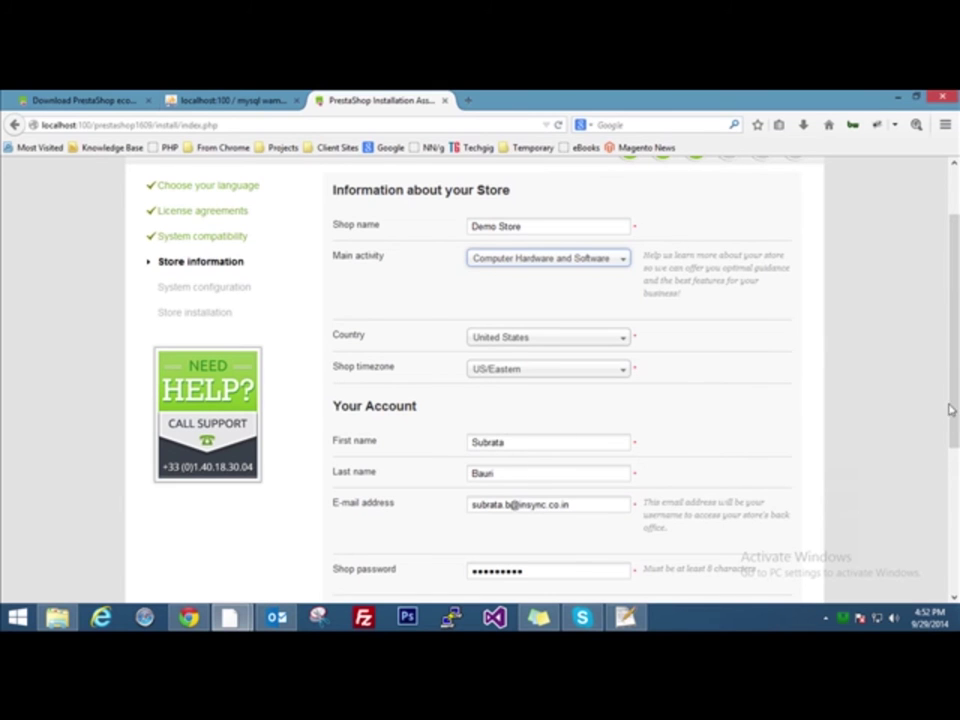
left_click_drag(956, 358, 956, 393)
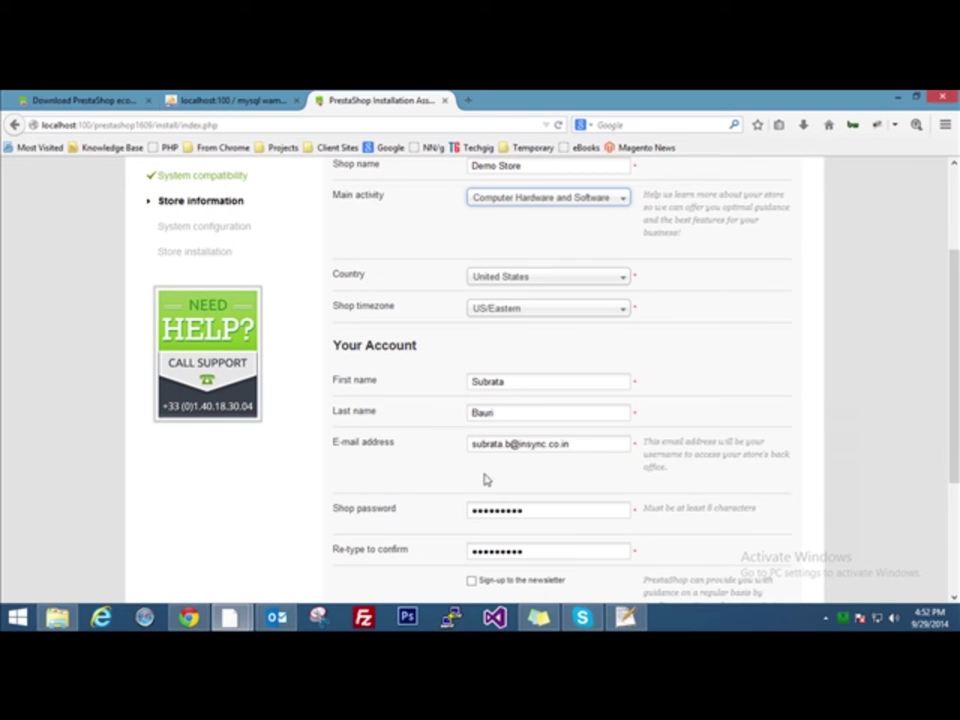
Review the admin account's name, e-mail and password fields, then submit the store information
left_click(538, 382)
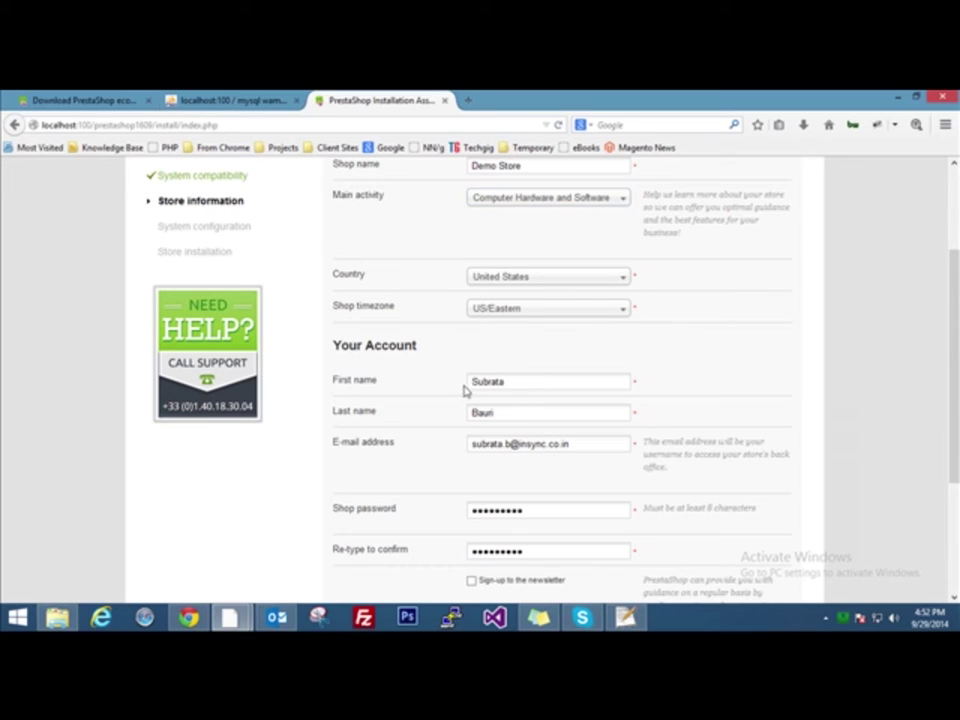
left_click(510, 411)
left_click(576, 446)
key("Tab")
key("shift+Tab")
key("shift+Tab")
key("shift+Tab")
key("shift+Tab")
key("shift+Tab")
key("shift+Tab")
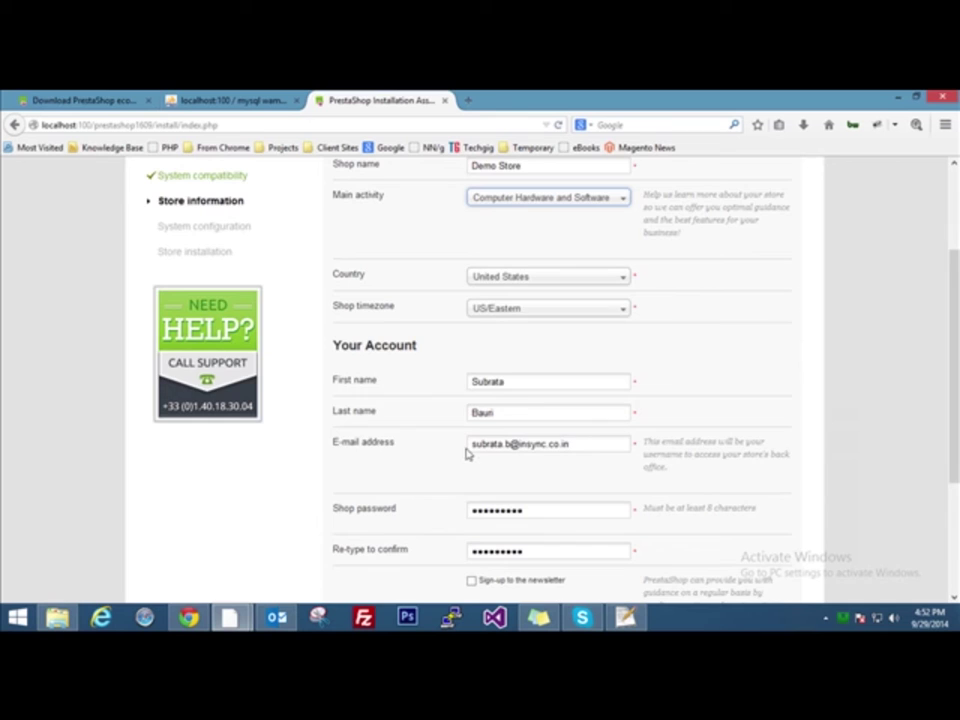
key("Tab")
key("Tab")
key("Tab")
key("Tab")
key("Tab")
key("Tab")
key("Tab")
scroll(755, 585, "down", 3)
left_click(755, 580)
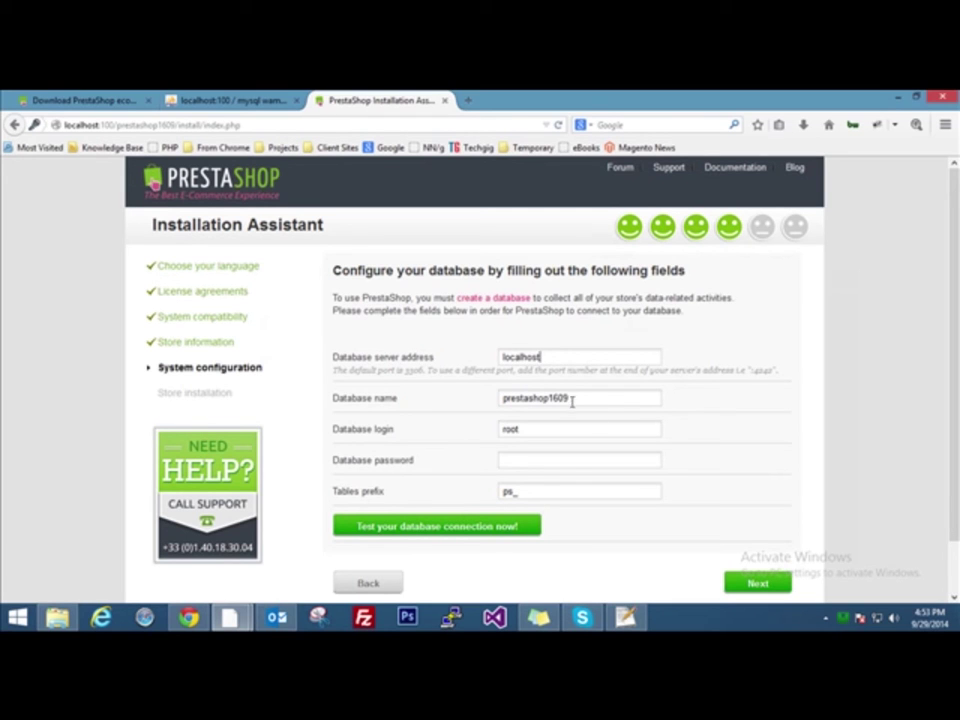
Set the database name to prestashop1609, keeping login root, empty password and prefix ps_
left_click_drag(550, 397, 639, 402)
type("1")
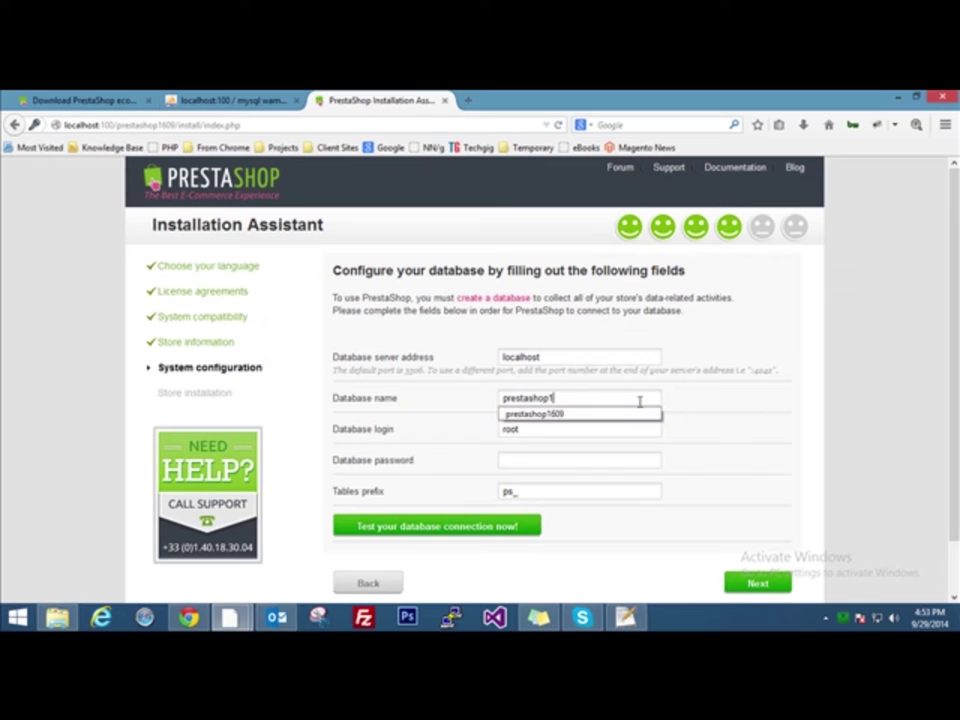
type("609")
left_click(639, 427)
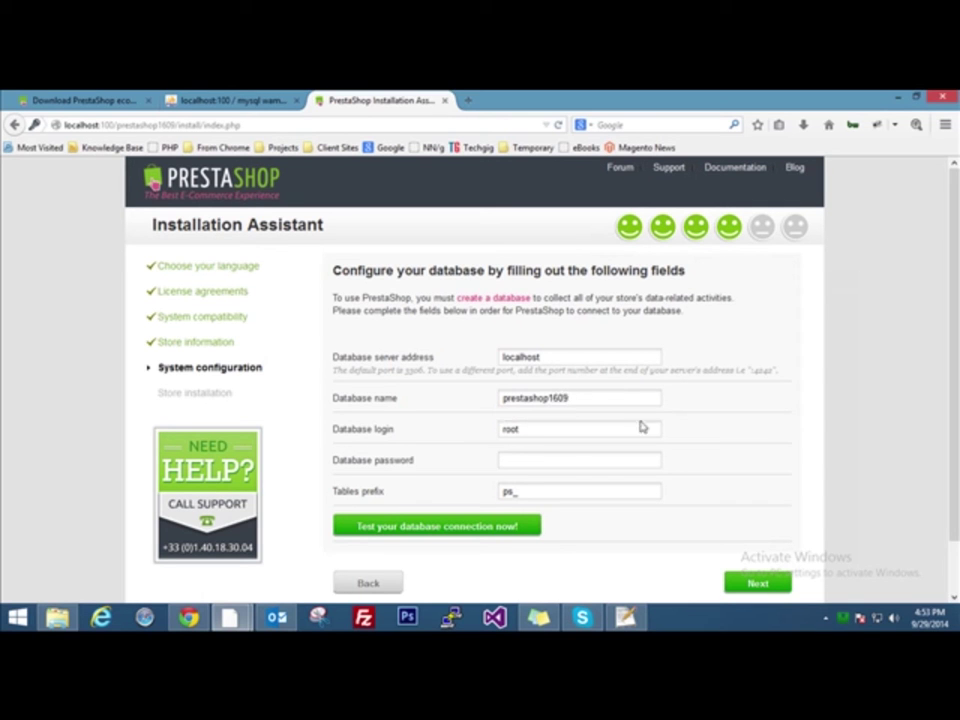
scroll(885, 400, "down", 1)
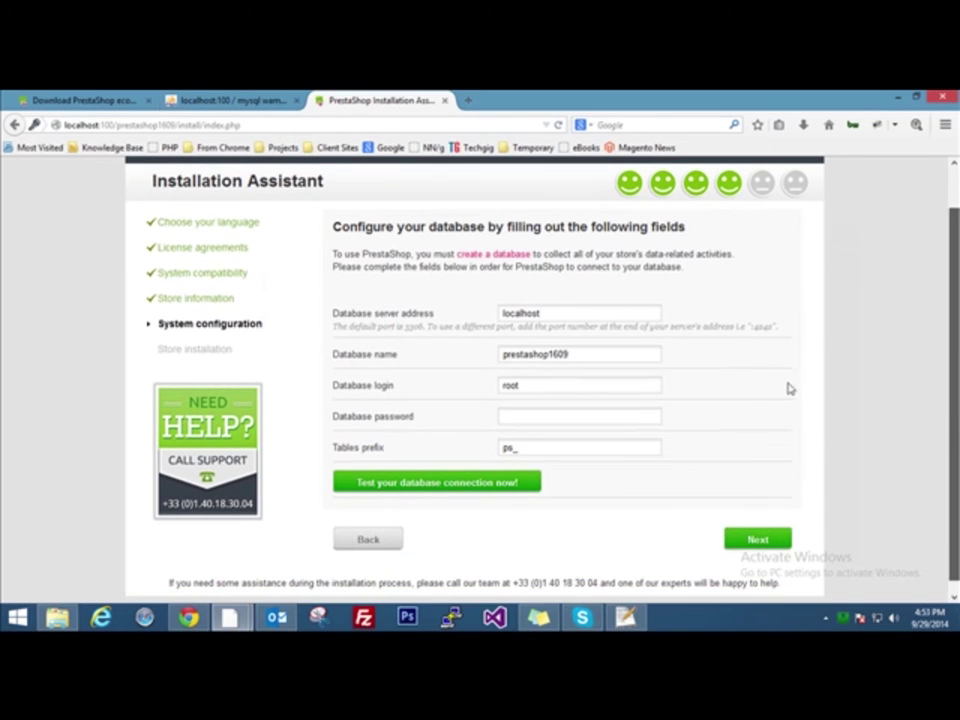
left_click(581, 417)
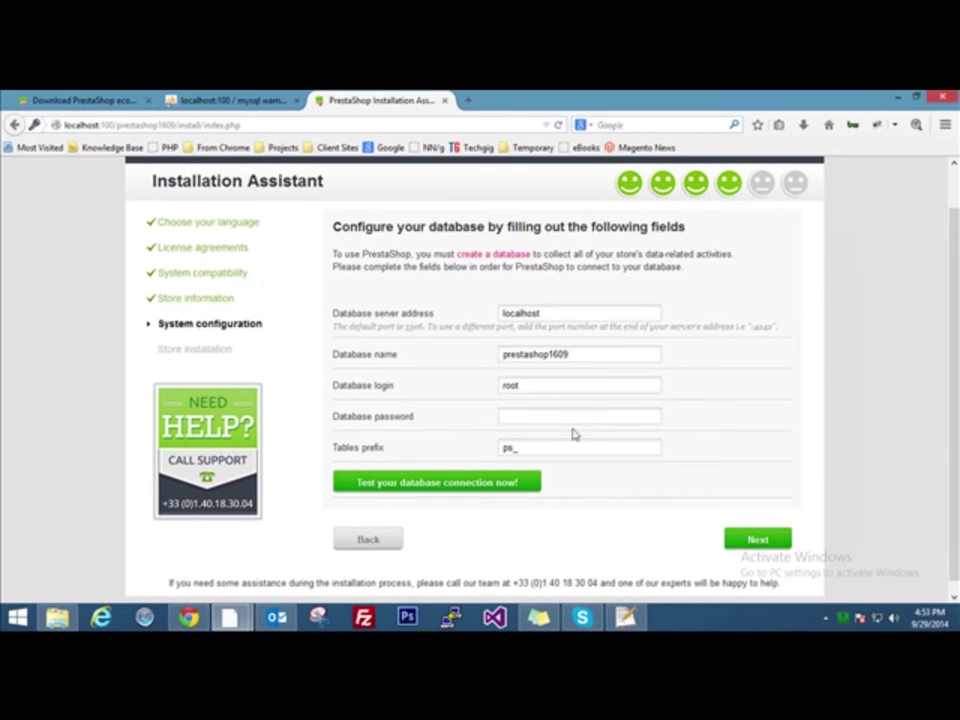
double_click(541, 451)
left_click(536, 448)
left_click_drag(536, 448, 482, 446)
left_click(557, 449)
Test the database connection and start the store installation
left_click(433, 484)
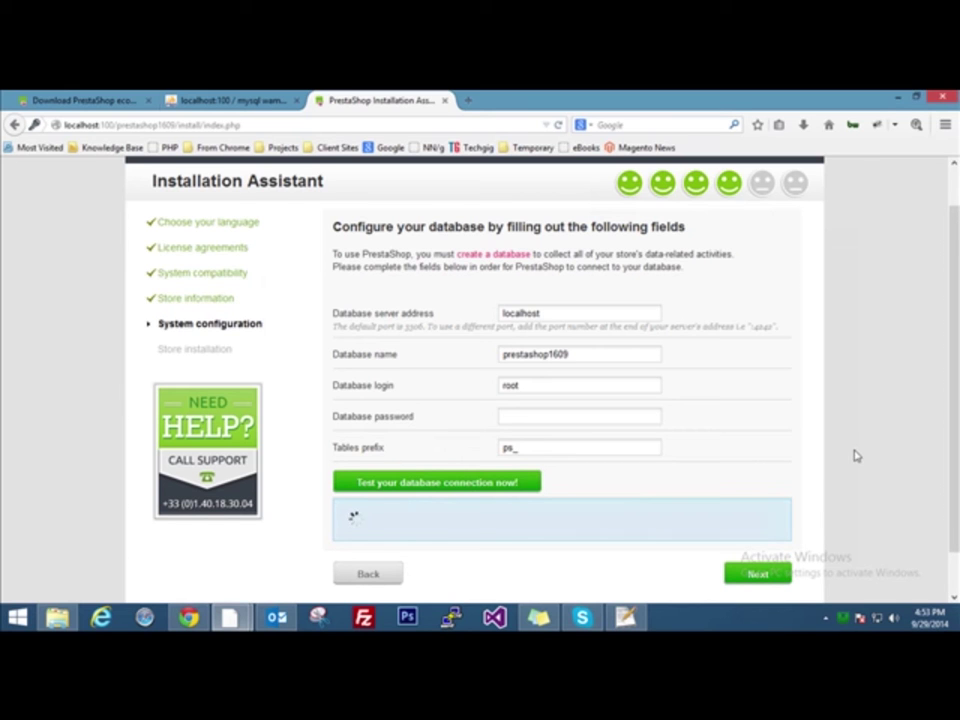
scroll(855, 456, "down", 1)
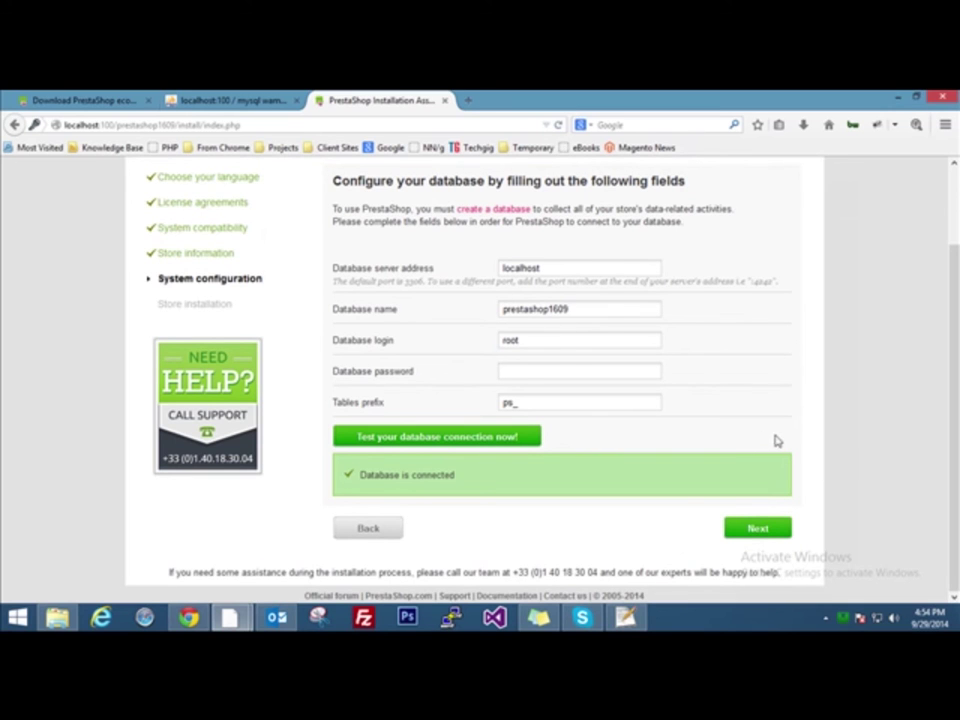
left_click(757, 530)
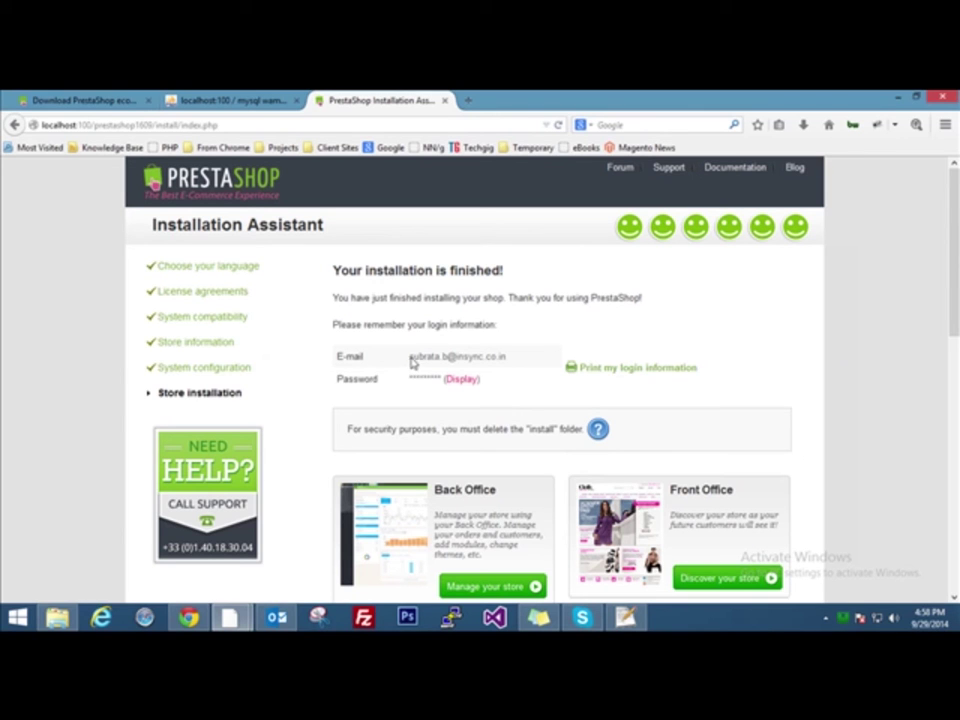
Note the admin login e-mail on the finished page and scroll down to the Back Office/Front Office options
left_click_drag(410, 360, 508, 362)
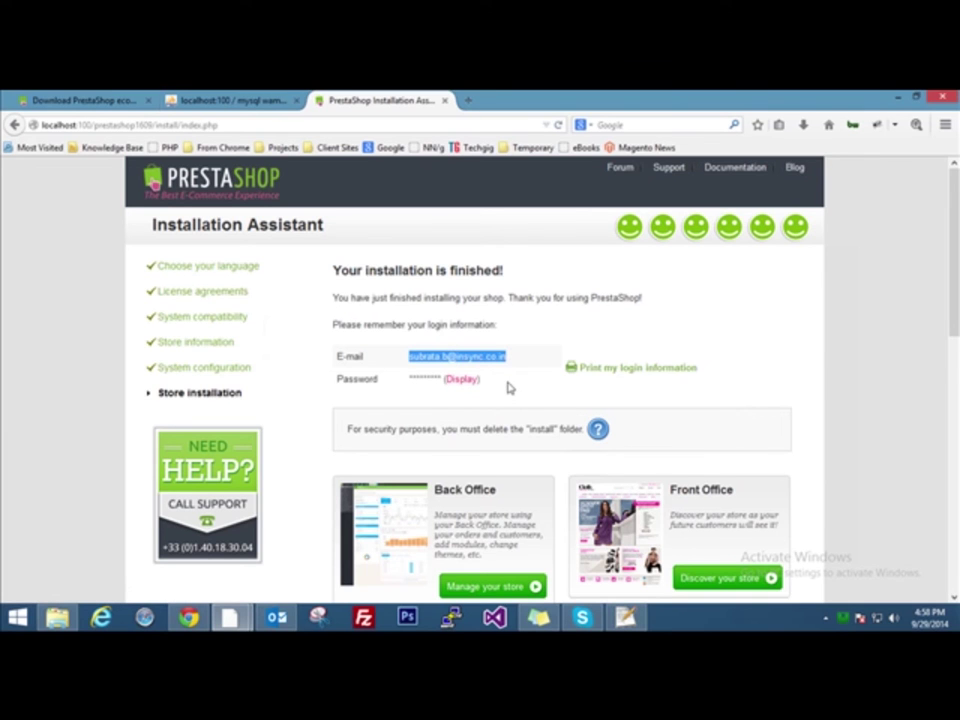
scroll(508, 387, "down", 2)
left_click(493, 276)
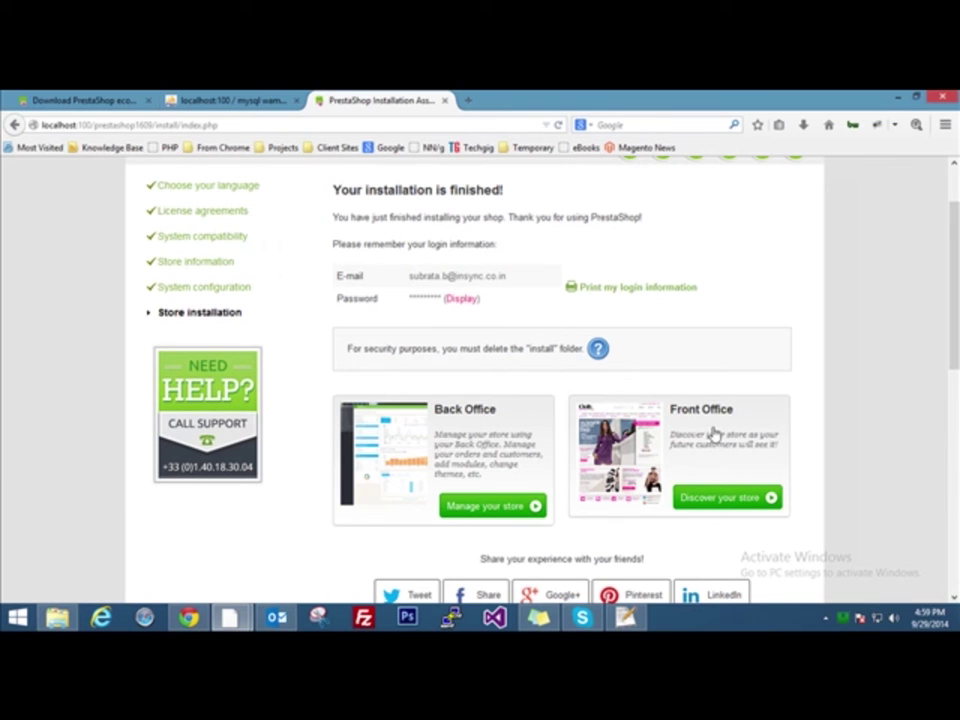
Open the Demo Store storefront via 'Discover your store', then return to the Installation Assistant tab
left_click(690, 497)
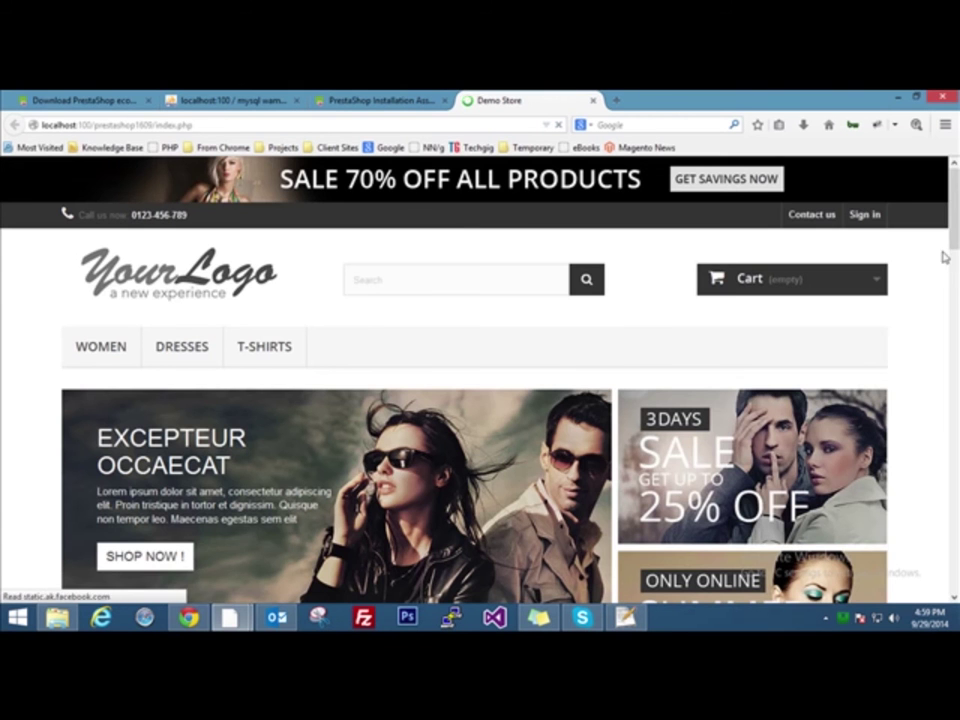
left_click_drag(952, 208, 953, 170)
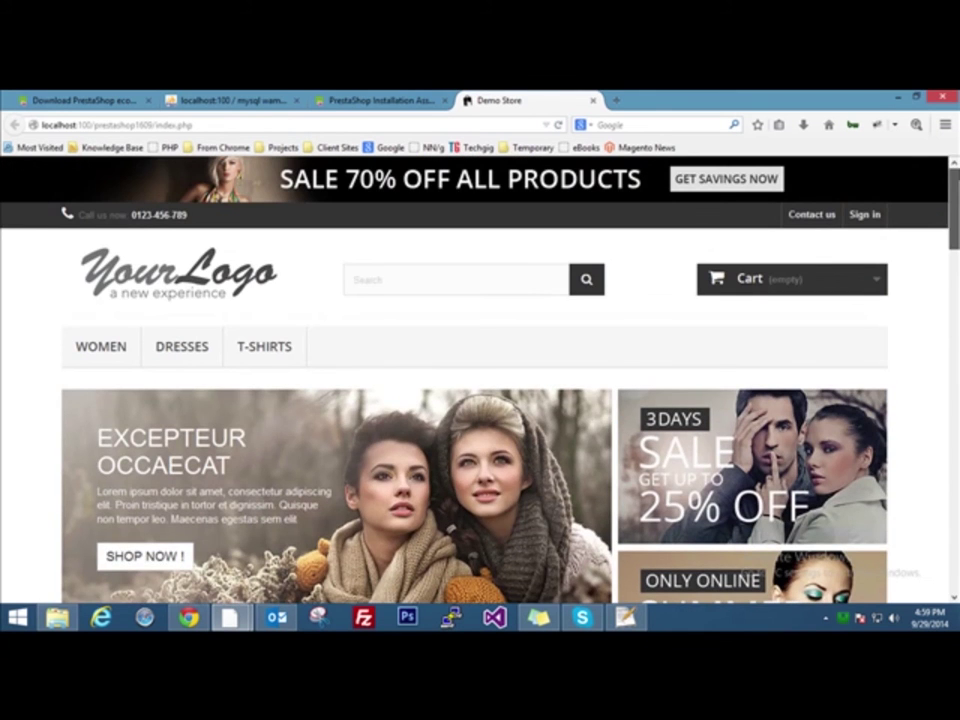
left_click(316, 98)
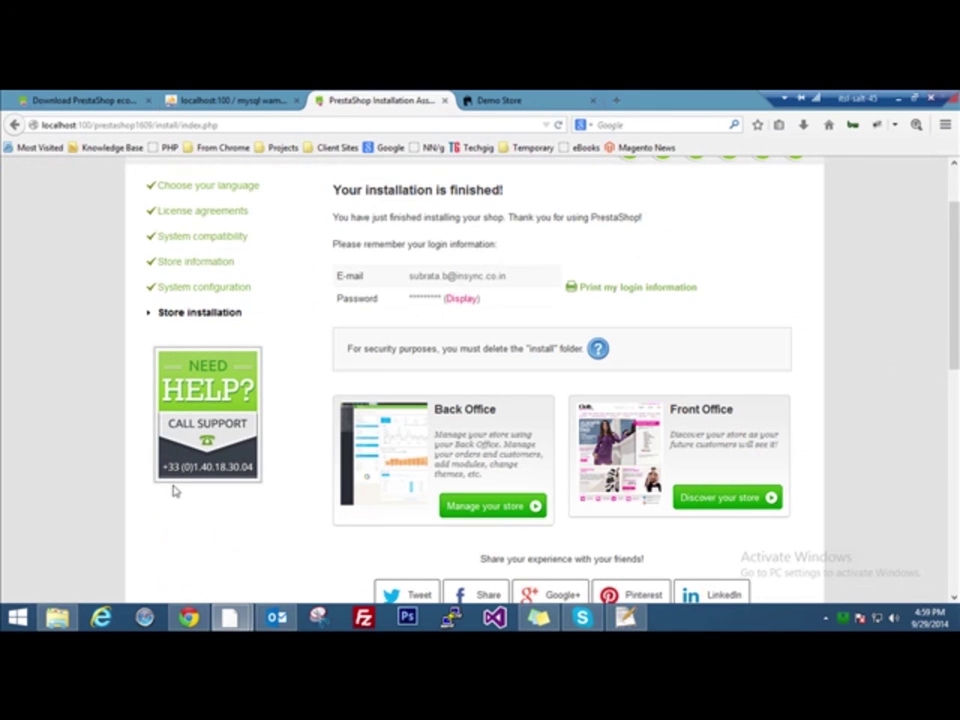
Open the back office via 'Manage your store' and highlight 'install' in the security warning
left_click(492, 507)
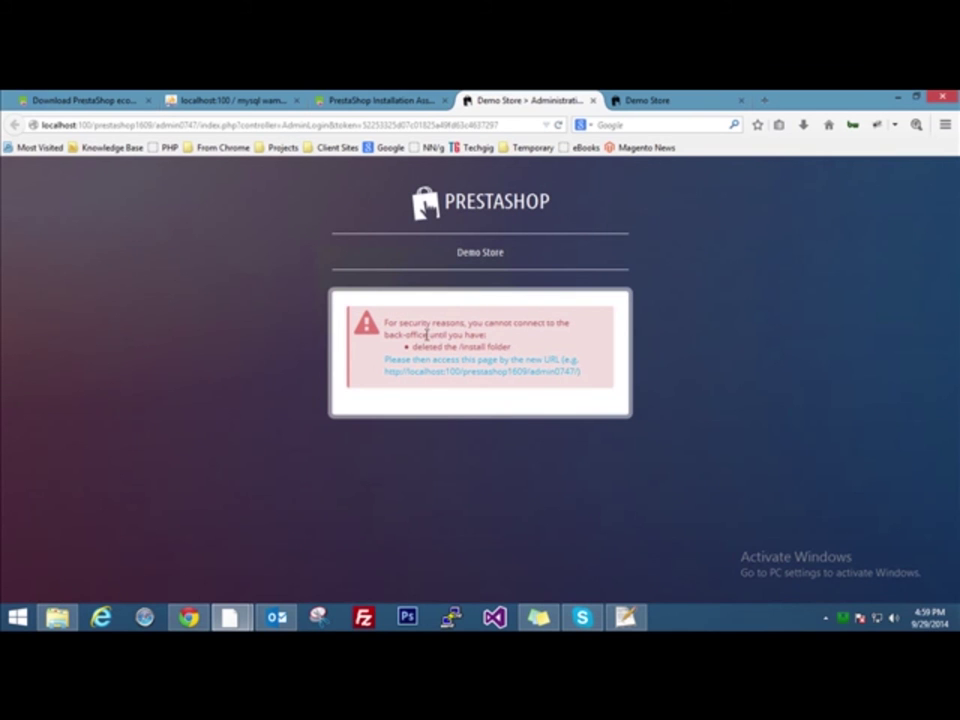
left_click_drag(461, 346, 487, 346)
Delete the install folder inside C:\wamp\www\prestashop1609 using File Explorer
left_click(55, 618)
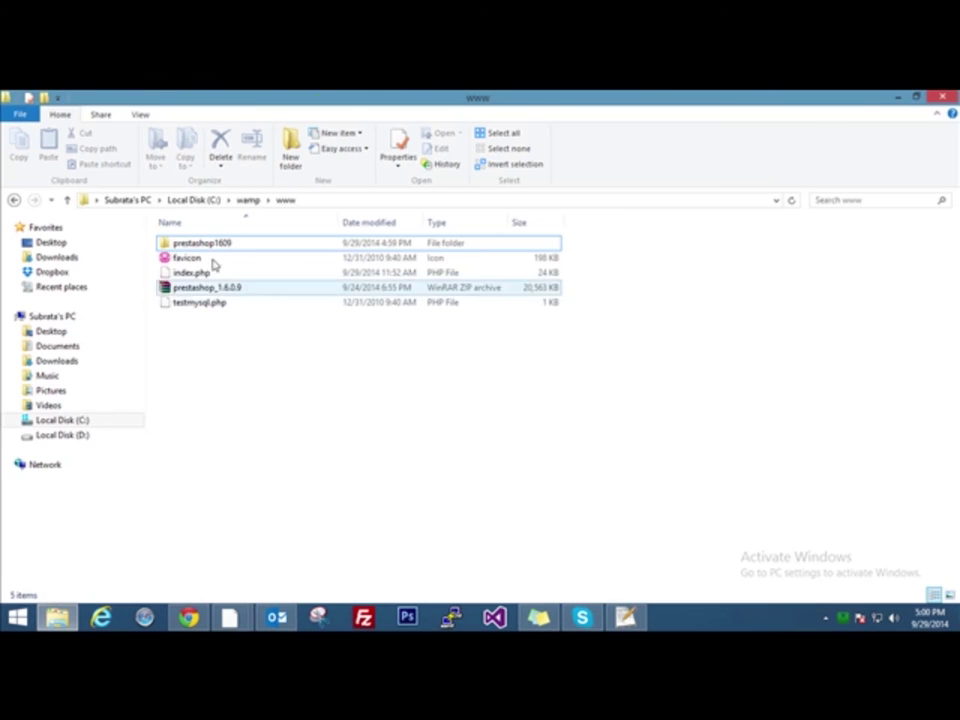
left_click(213, 248)
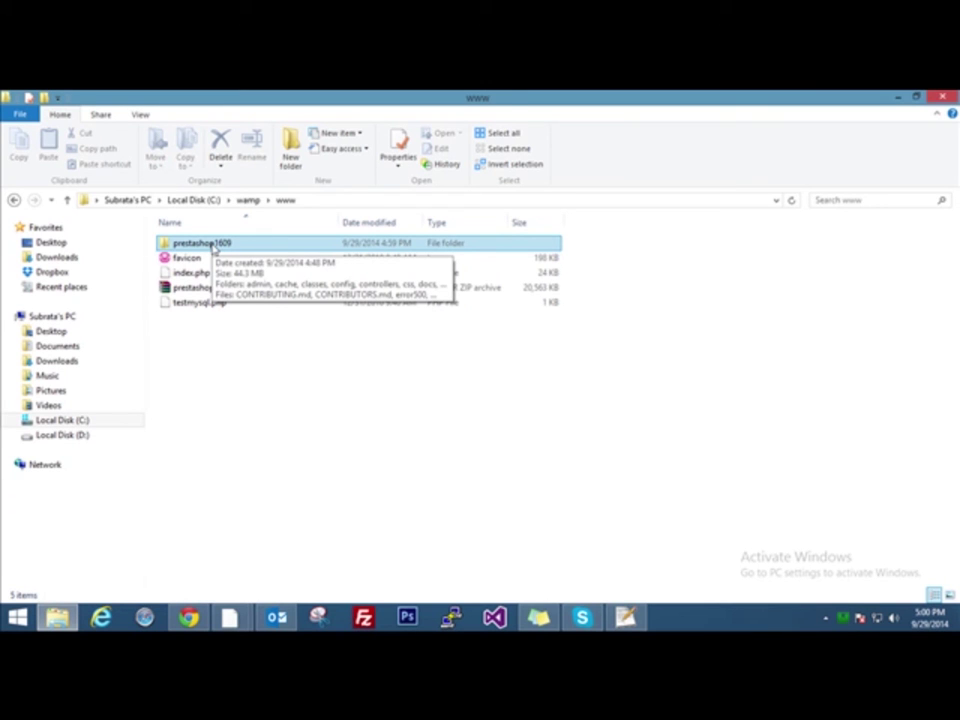
double_click(213, 246)
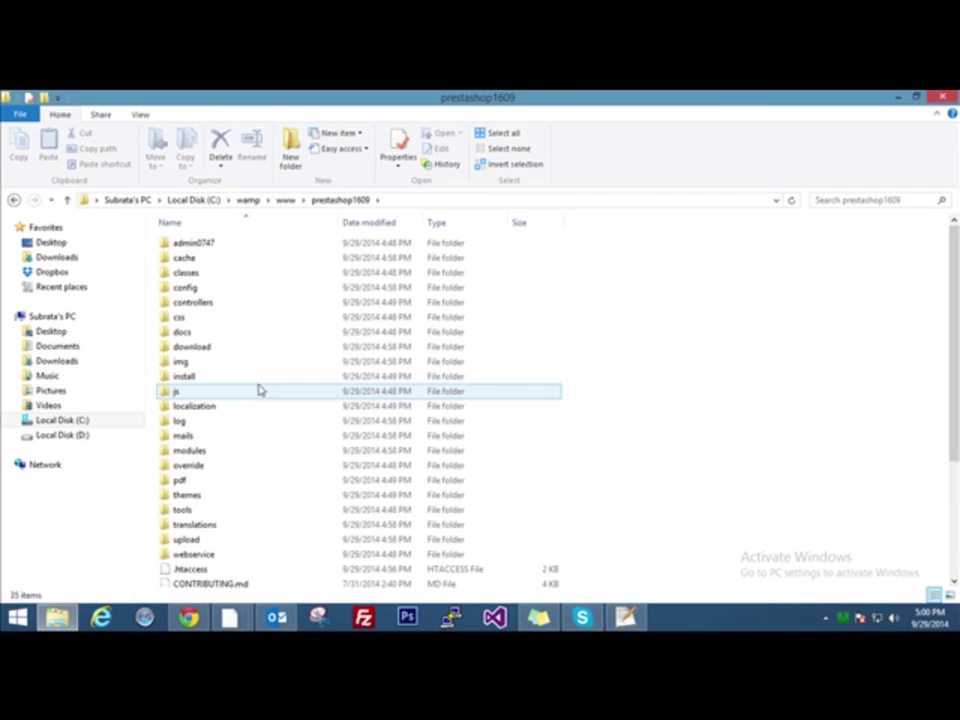
left_click(212, 380)
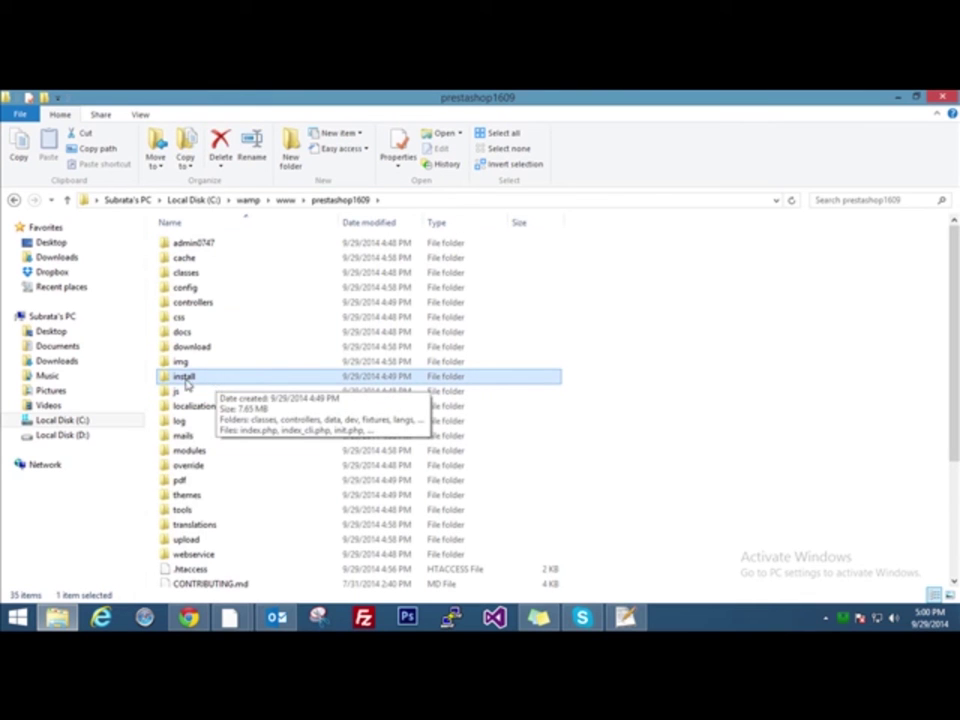
right_click(186, 383)
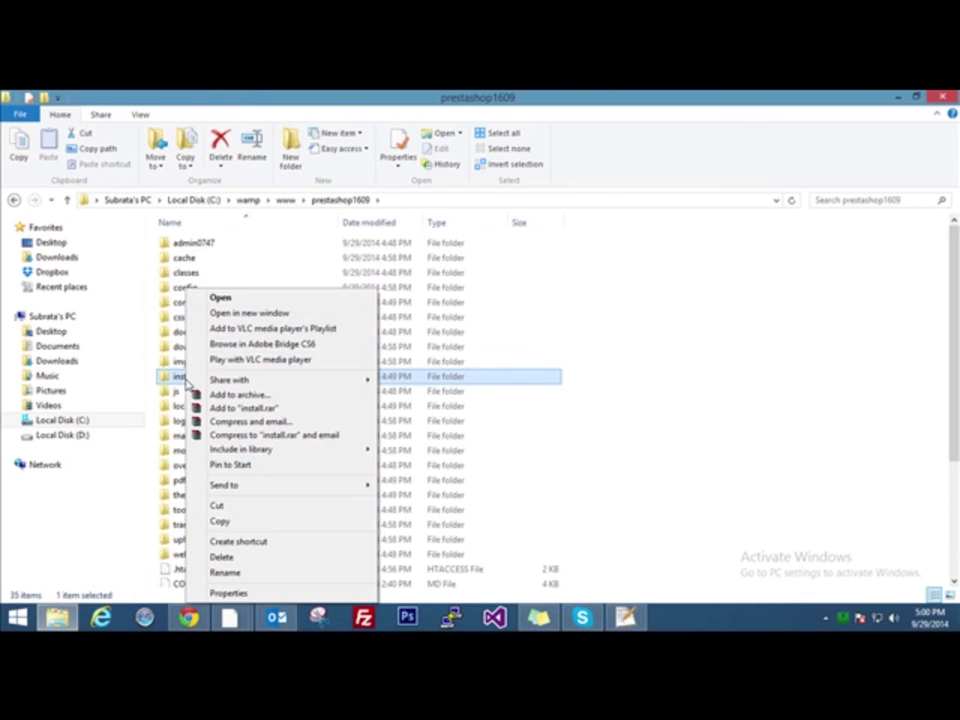
left_click(223, 557)
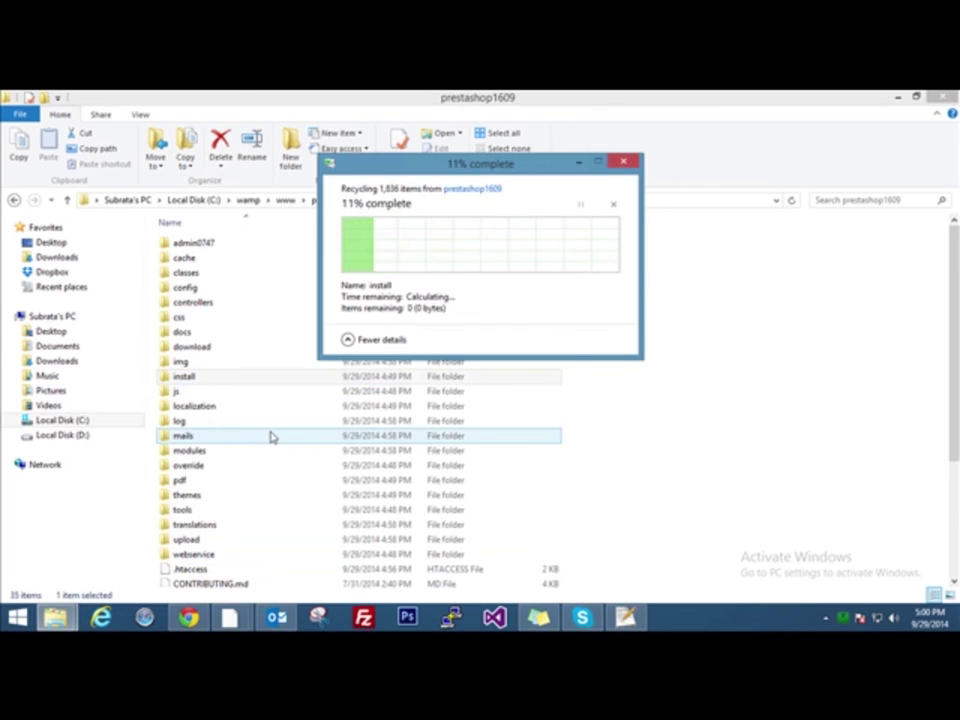
Return to the Demo Store admin tab and follow the new admin URL link to the sign-in form
mouse_move(229, 617)
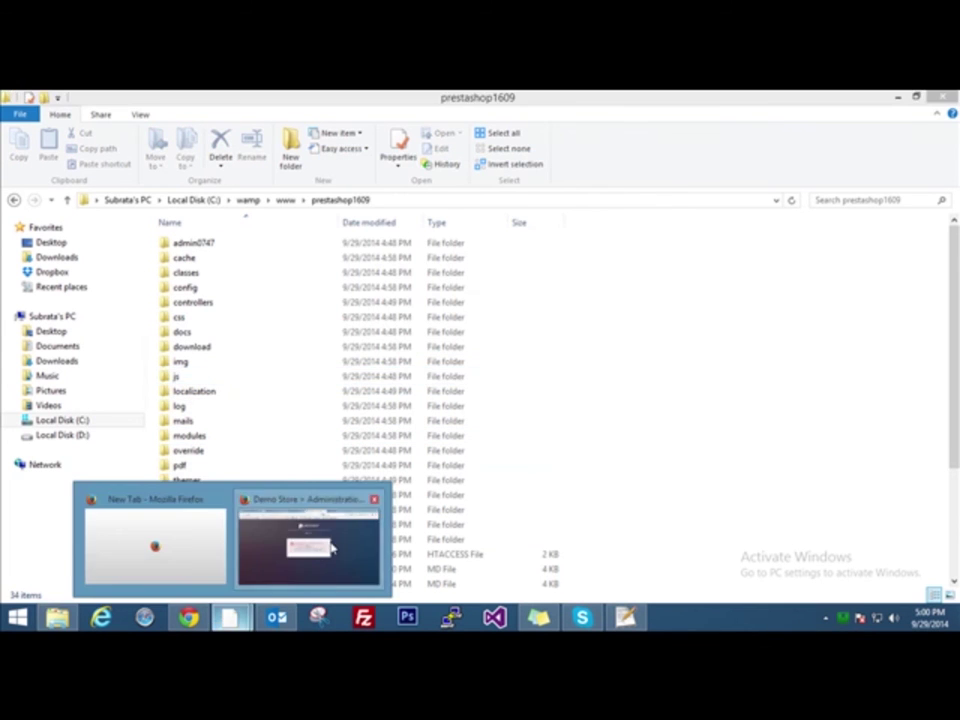
left_click(333, 547)
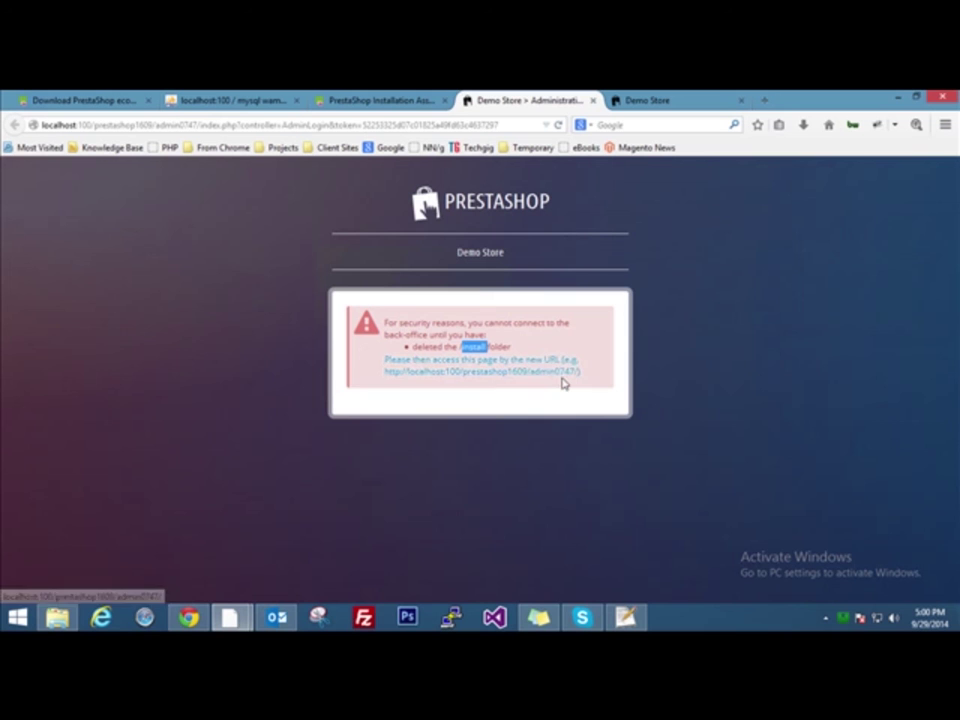
left_click(538, 370)
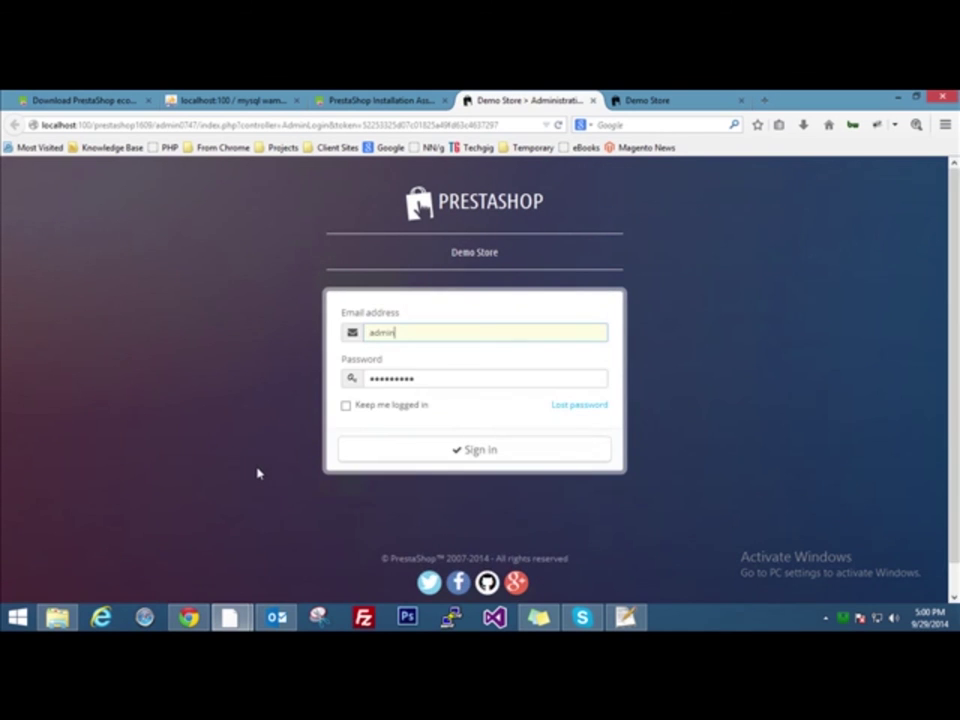
Replace the prefilled login with the administrator's e-mail address and account password
left_click_drag(401, 334, 352, 334)
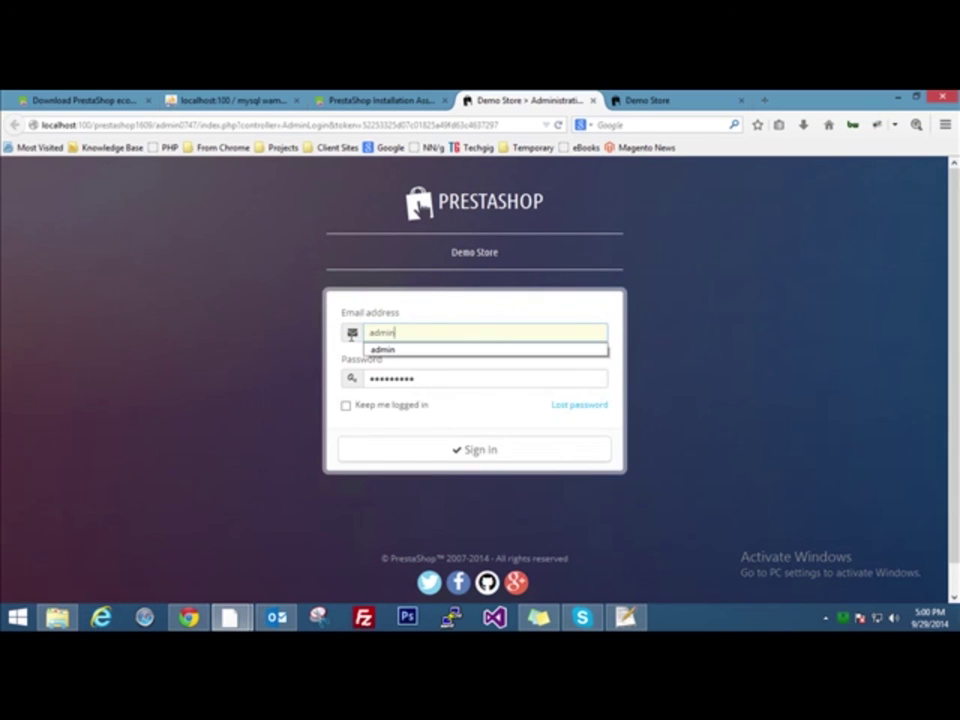
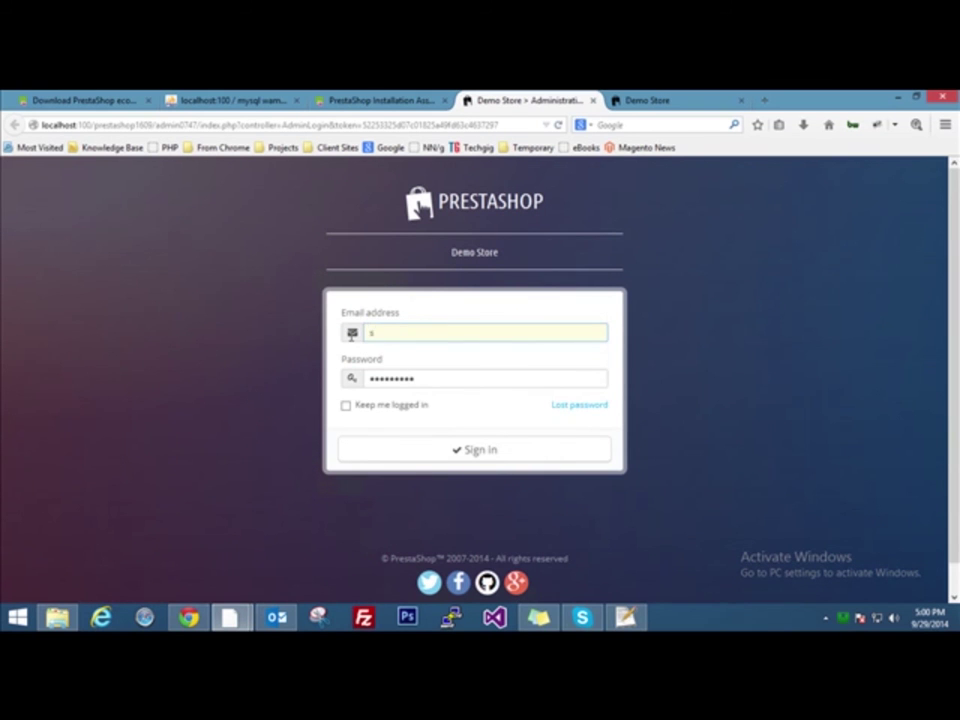
left_click_drag(418, 386, 344, 388)
type("••••••••••")
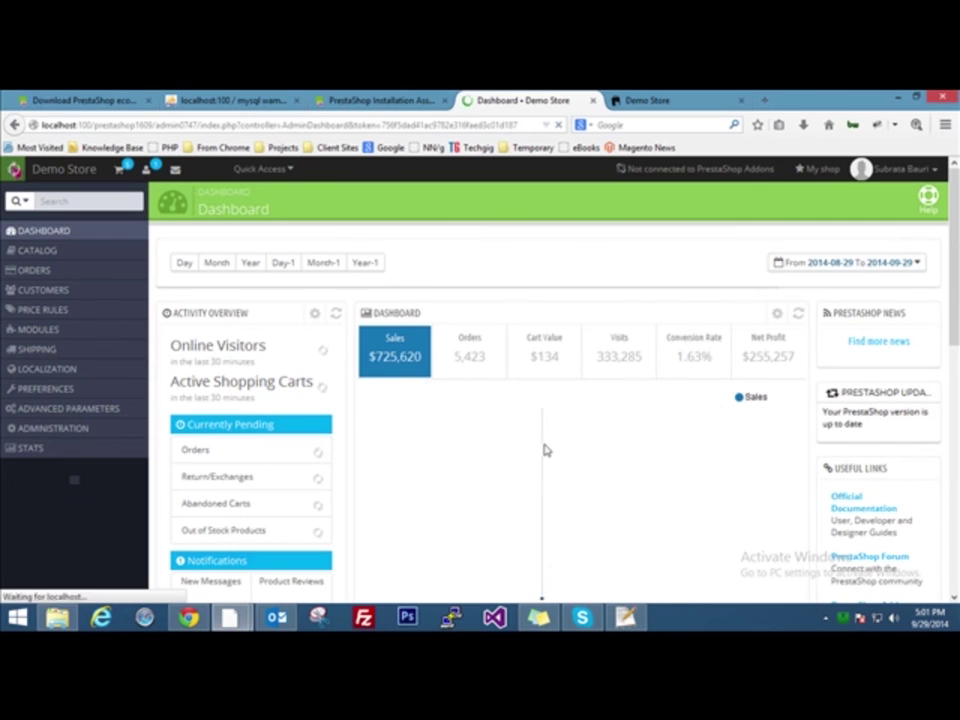
left_click(663, 100)
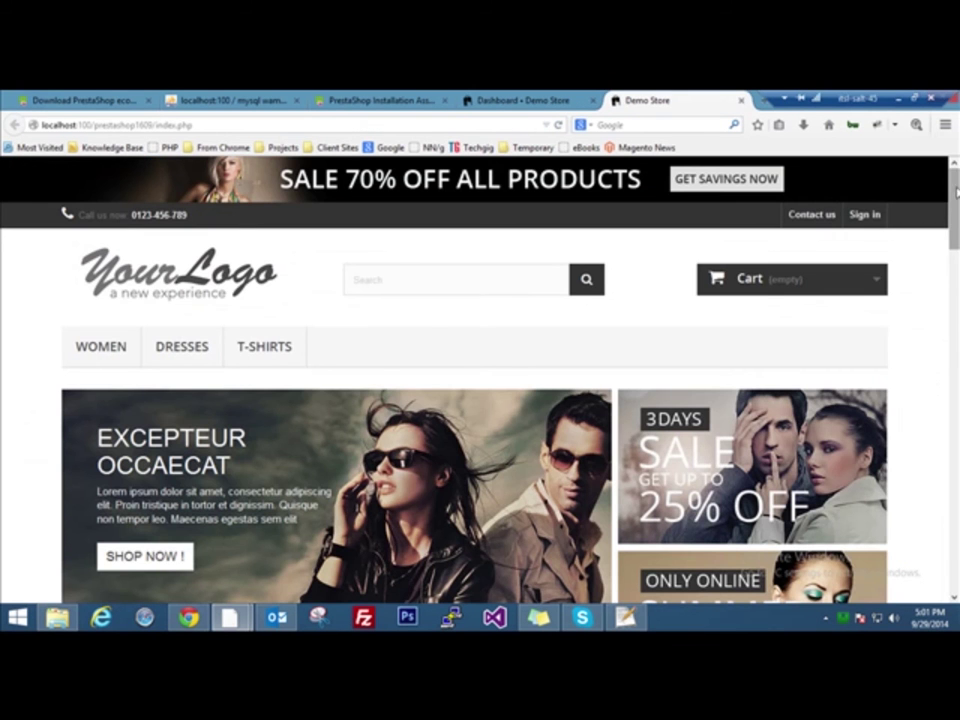
scroll(955, 190, "down", 15)
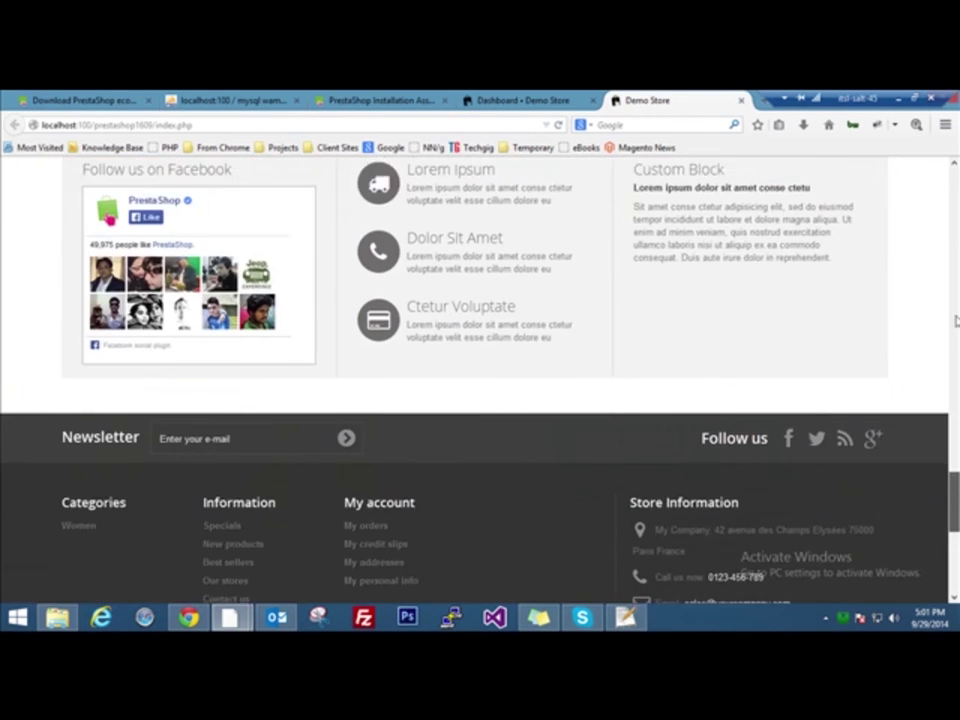
scroll(955, 320, "up", 15)
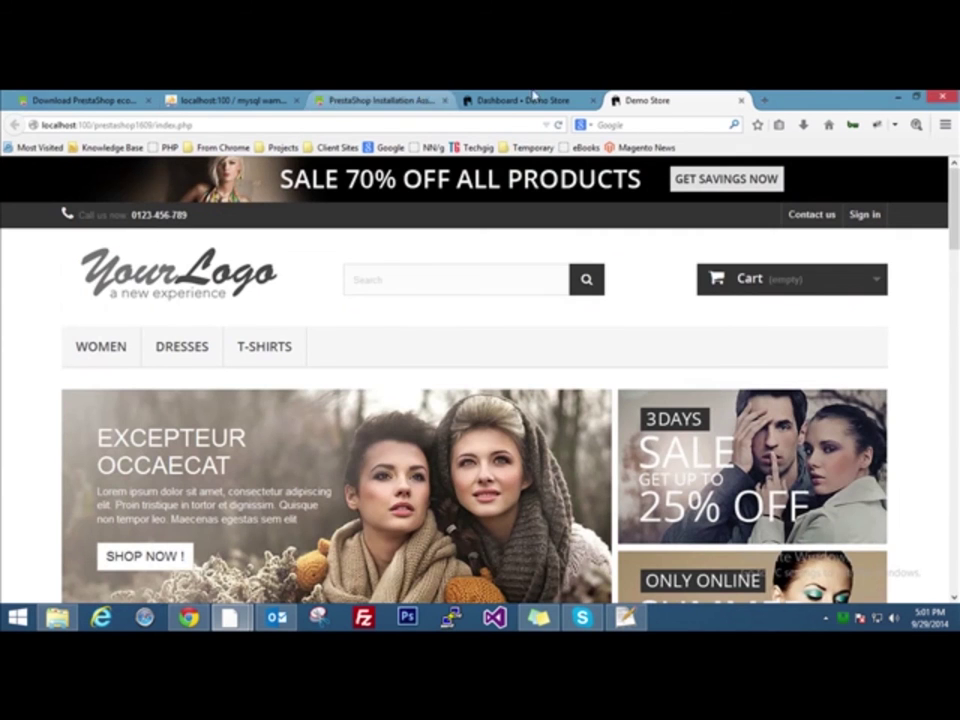
left_click(533, 97)
scroll(955, 453, "down", 5)
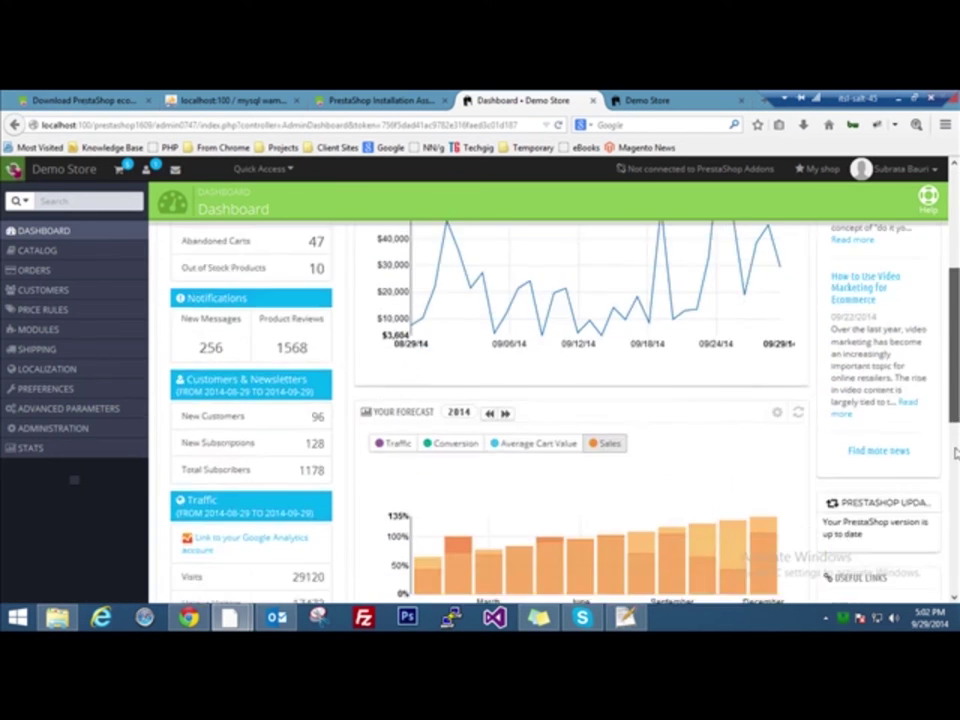
scroll(955, 453, "down", 5)
scroll(955, 453, "up", 10)
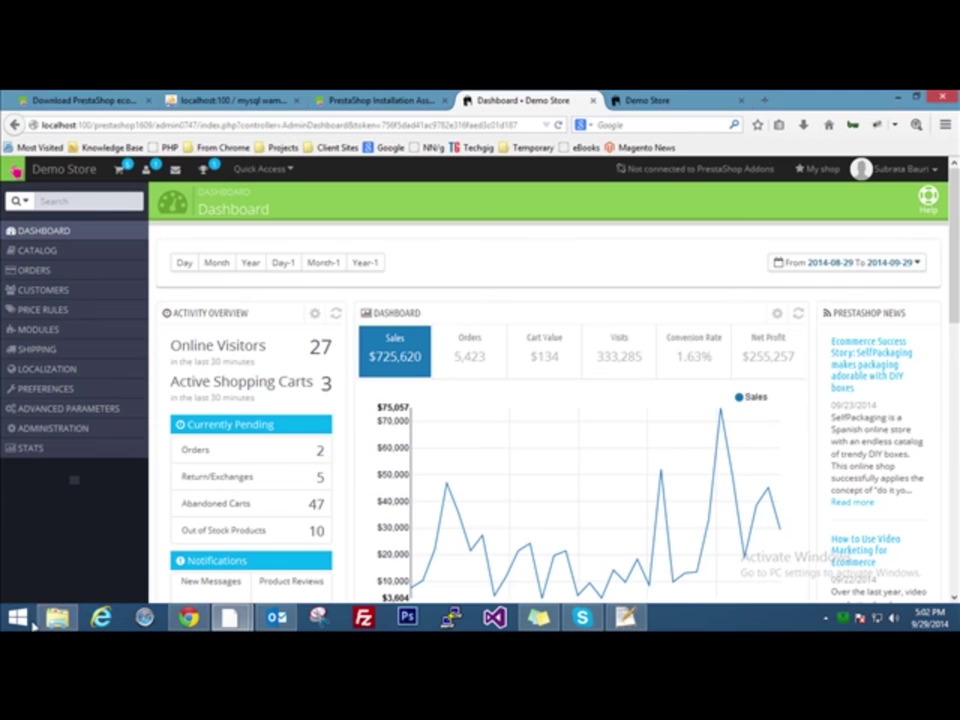
Bring the admin dashboard forward and mark the admin0747 part of its address
key("alt+Tab")
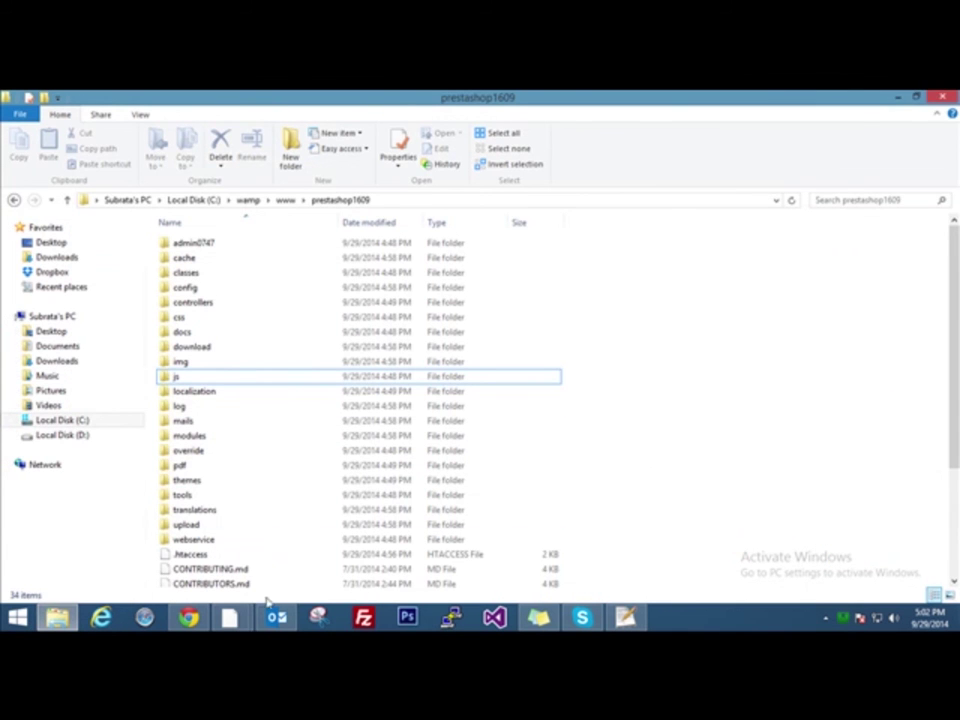
mouse_move(229, 617)
left_click(305, 540)
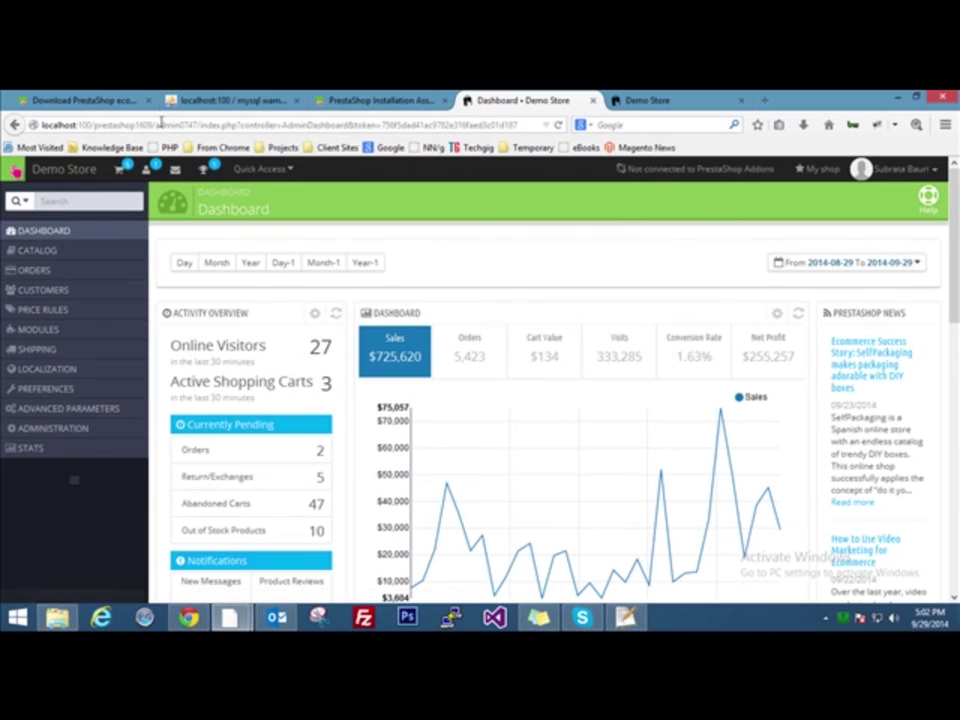
left_click_drag(155, 124, 199, 123)
left_click(195, 123)
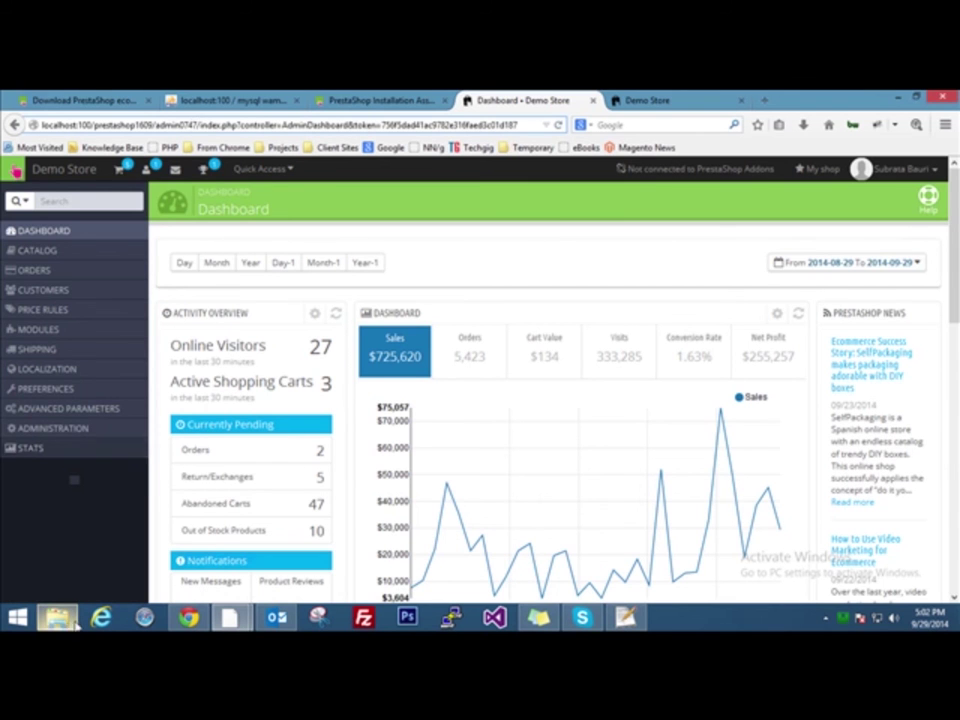
Select the admin0747 folder in prestashop1609 in File Explorer
key("alt+Tab")
left_click_drag(947, 355, 953, 358)
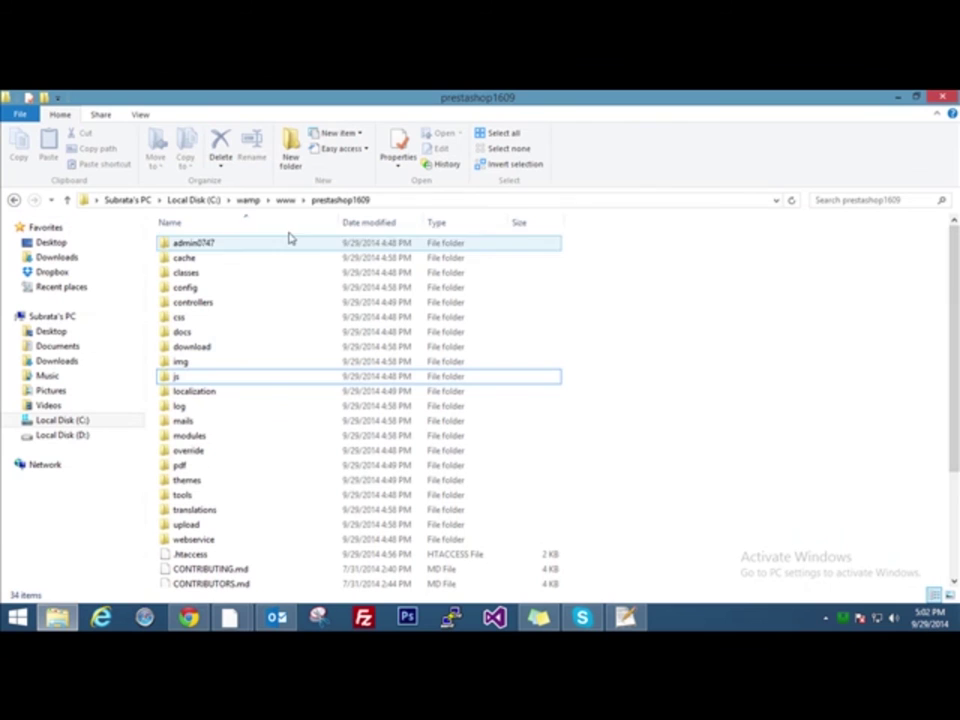
left_click(191, 246)
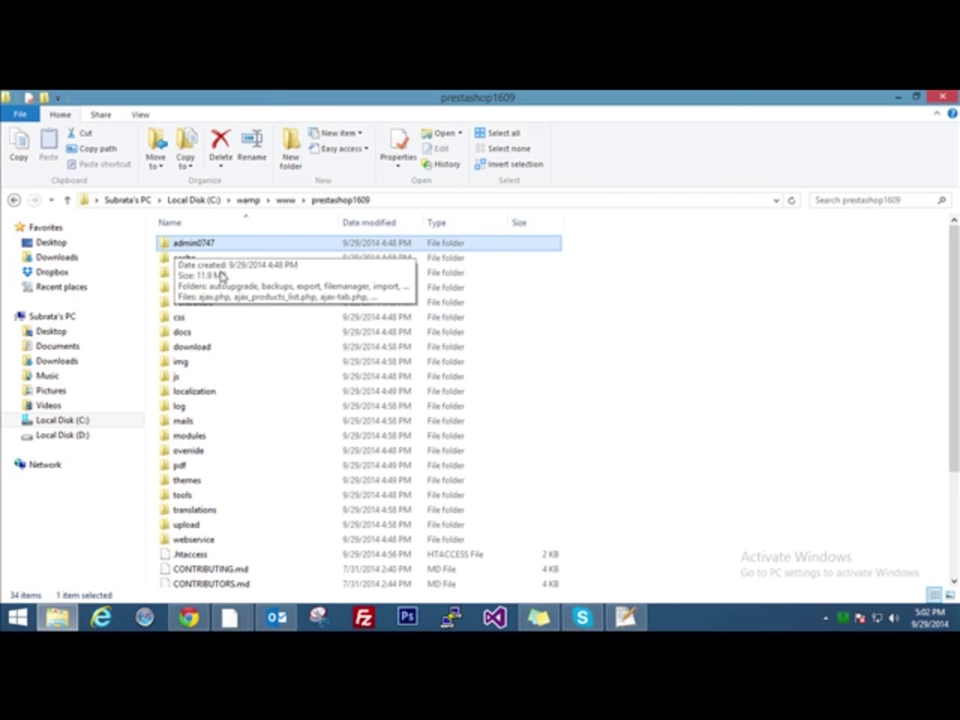
mouse_move(188, 617)
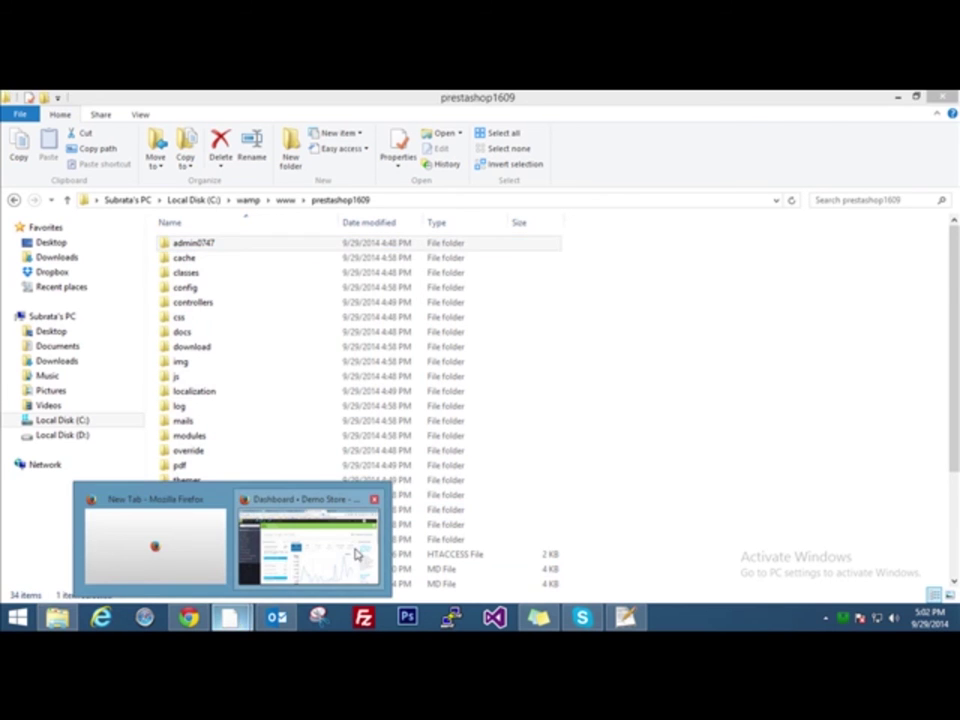
left_click(356, 555)
left_click(155, 124)
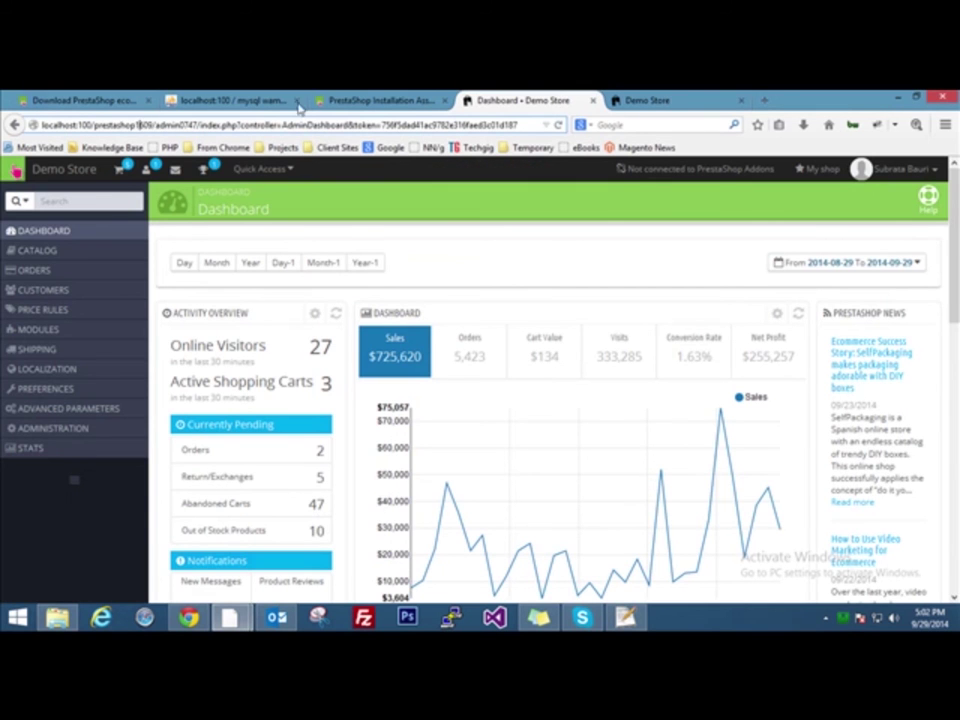
left_click(642, 100)
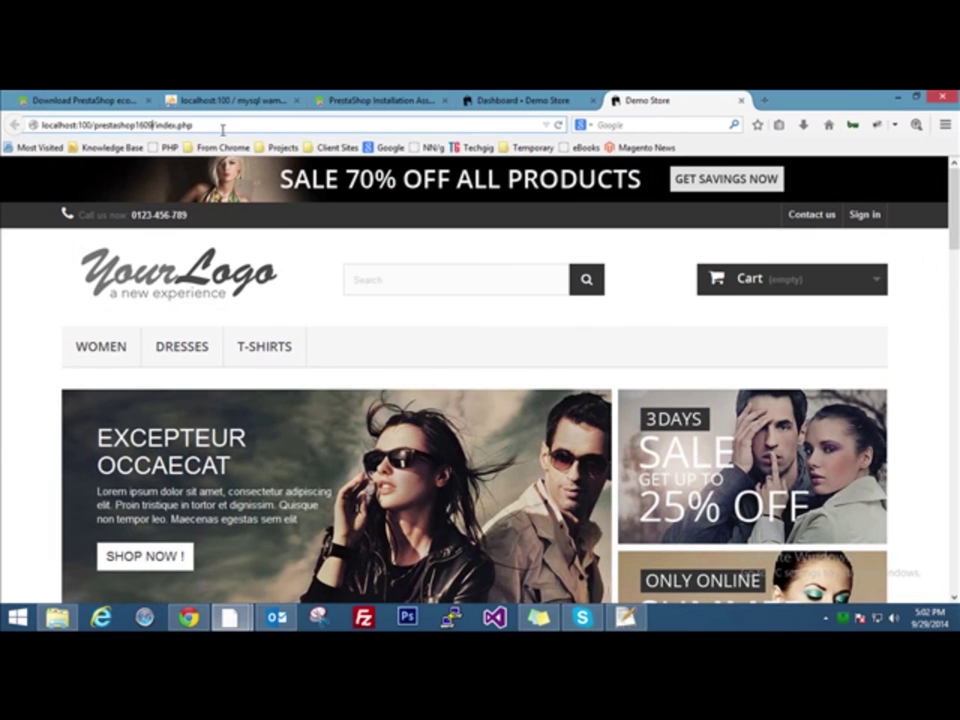
left_click_drag(153, 124, 225, 128)
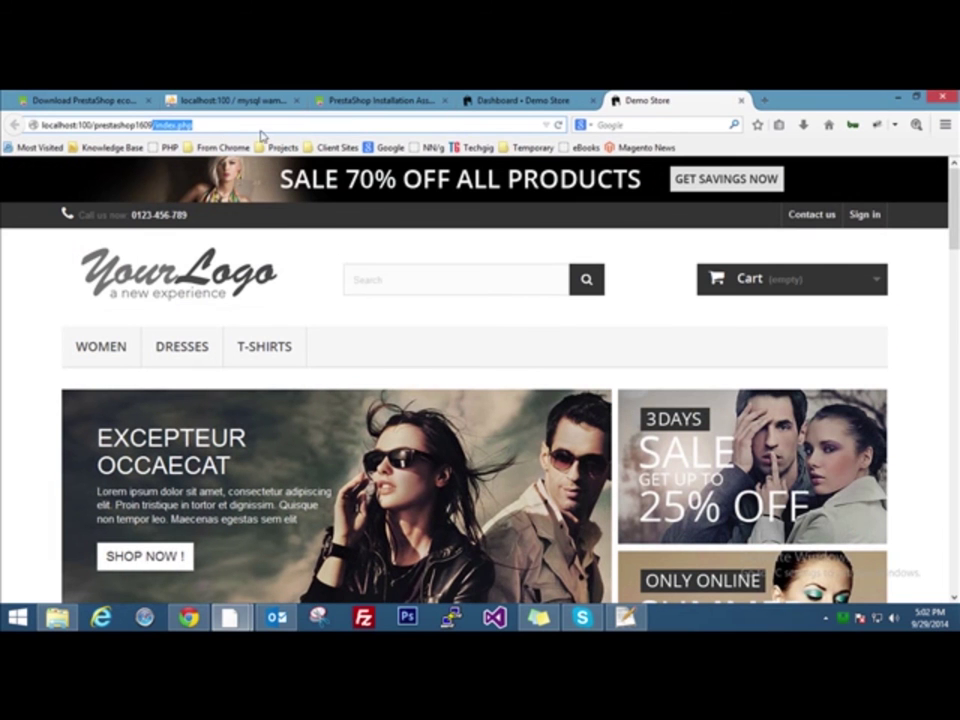
left_click(533, 99)
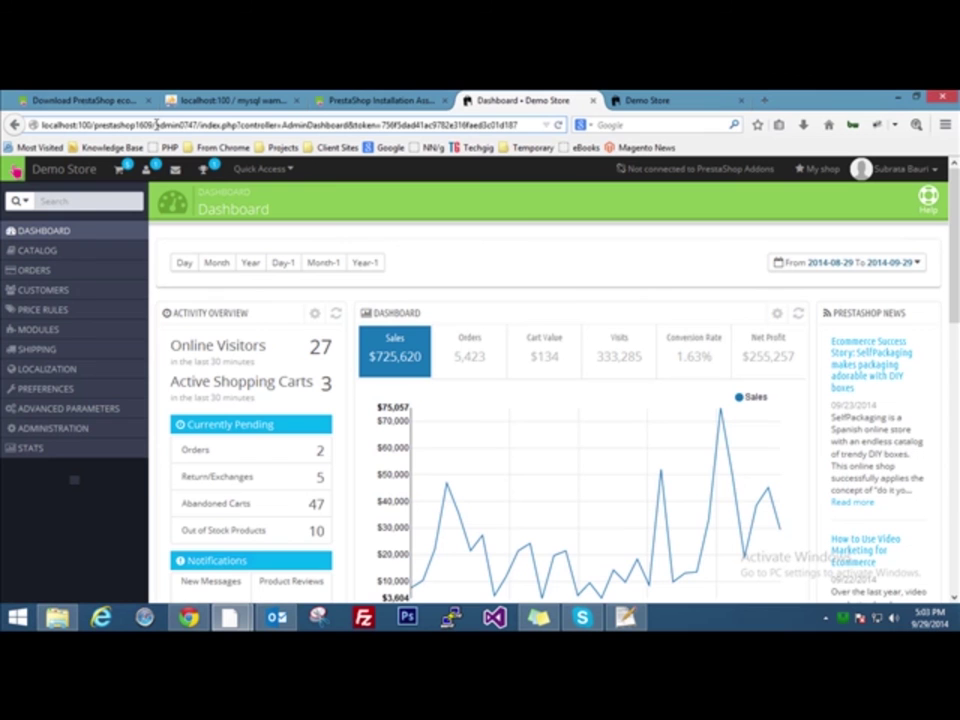
left_click(670, 99)
left_click(525, 99)
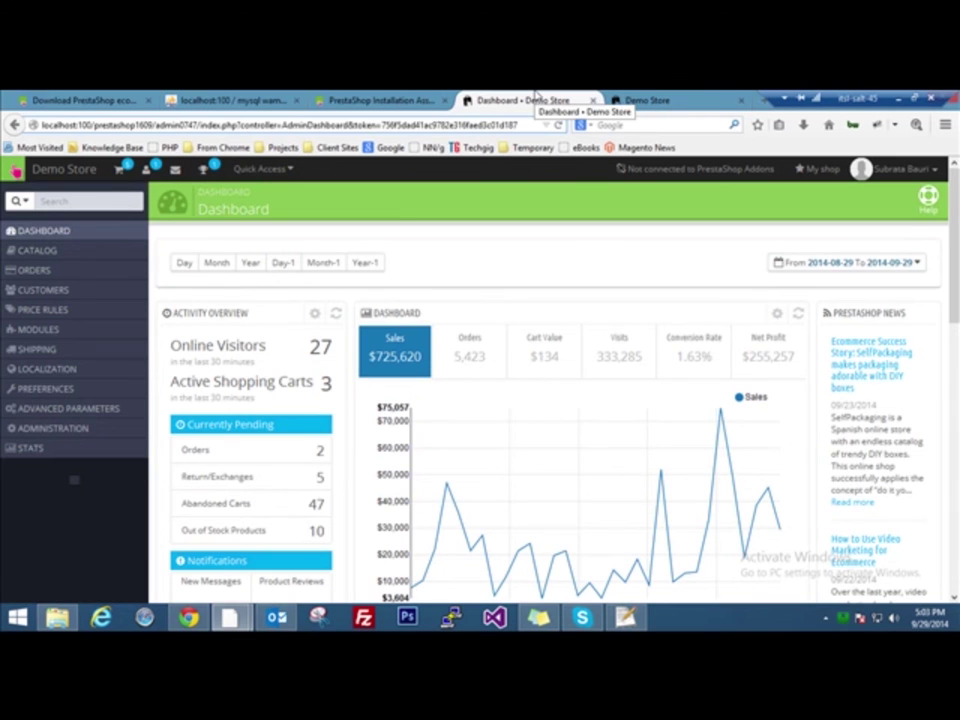
left_click(57, 617)
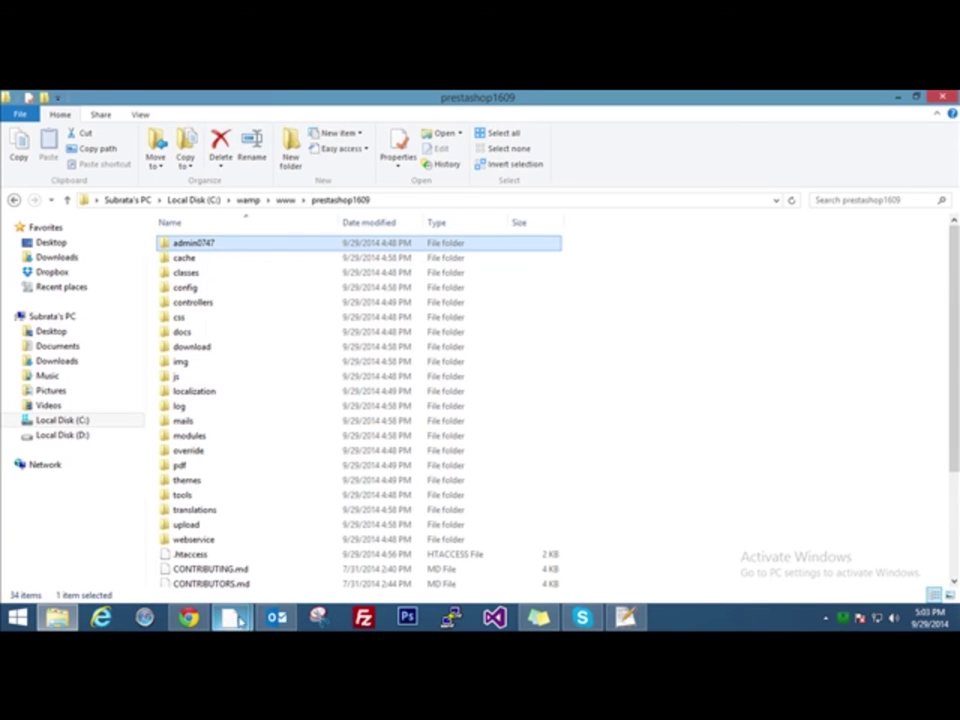
Mark admin0747 in the dashboard address, then switch to the Demo Store storefront tab
mouse_move(188, 617)
left_click(310, 540)
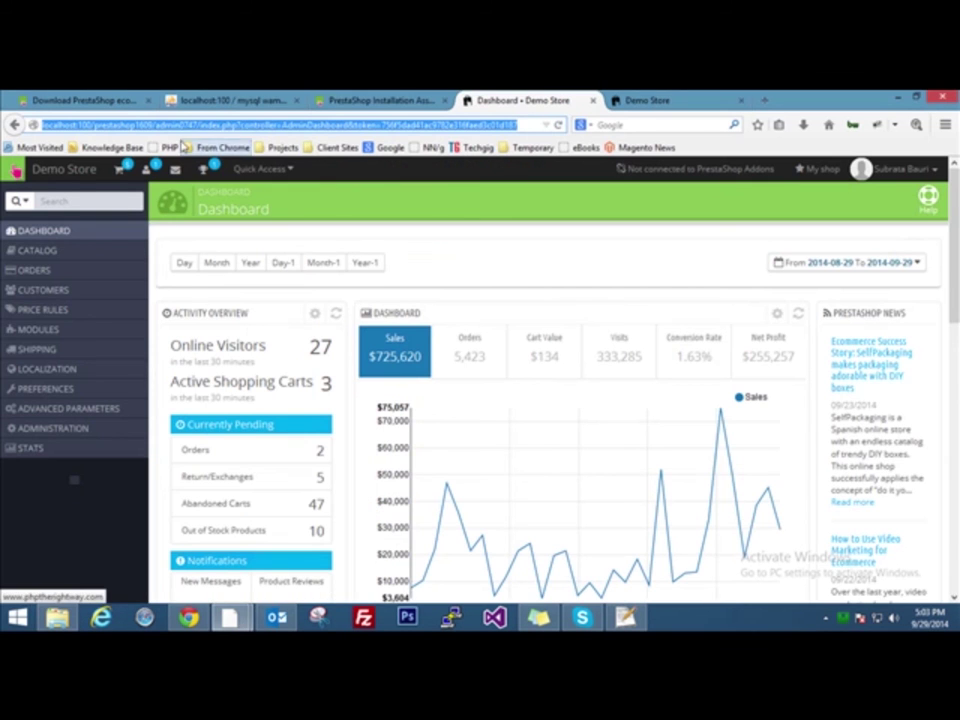
double_click(176, 125)
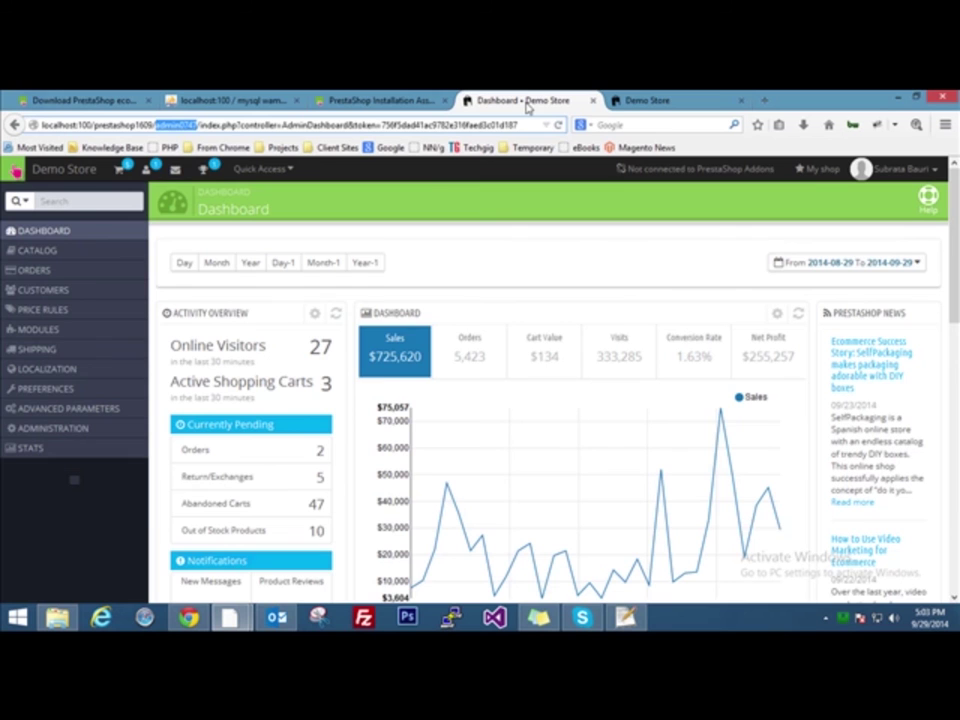
key("ctrl+Tab")
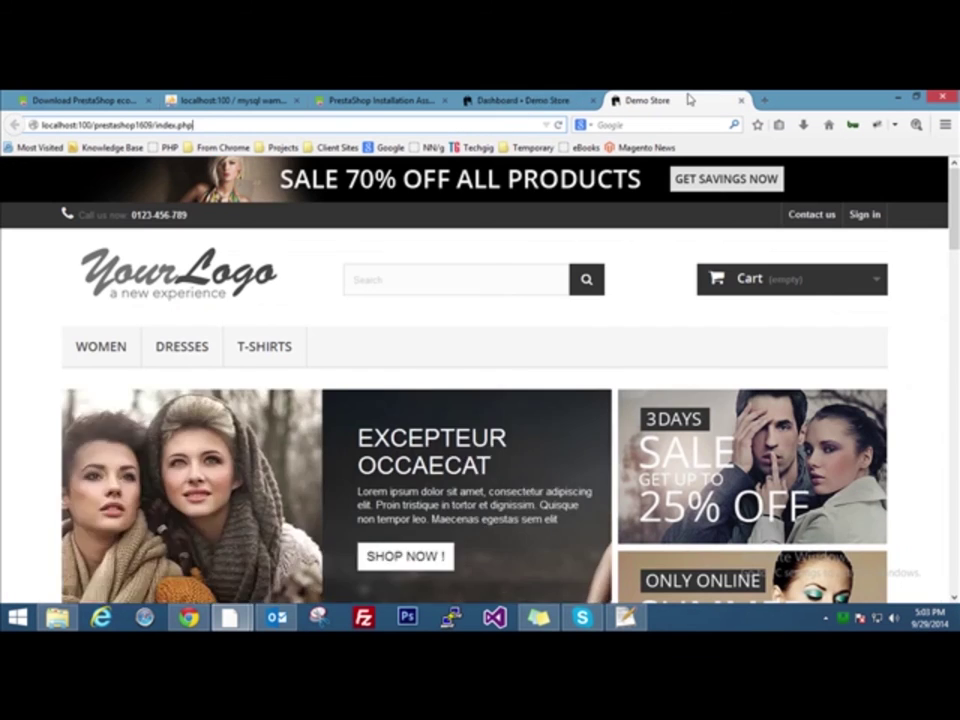
Switch back to the 'Dashboard - Demo Store' tab at the admin0747 address
left_click(537, 100)
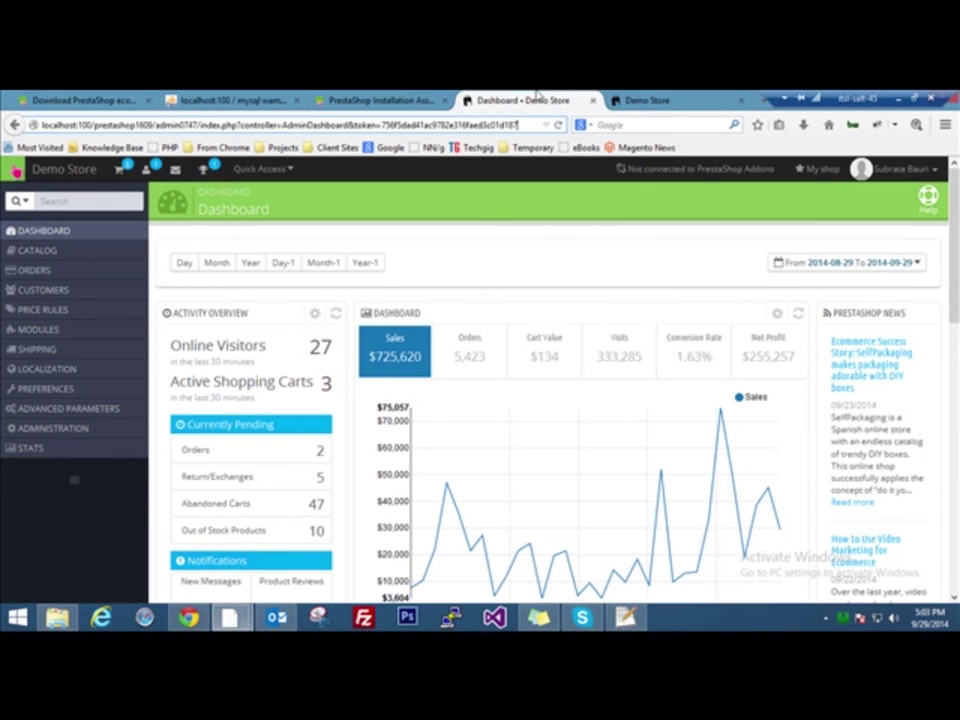